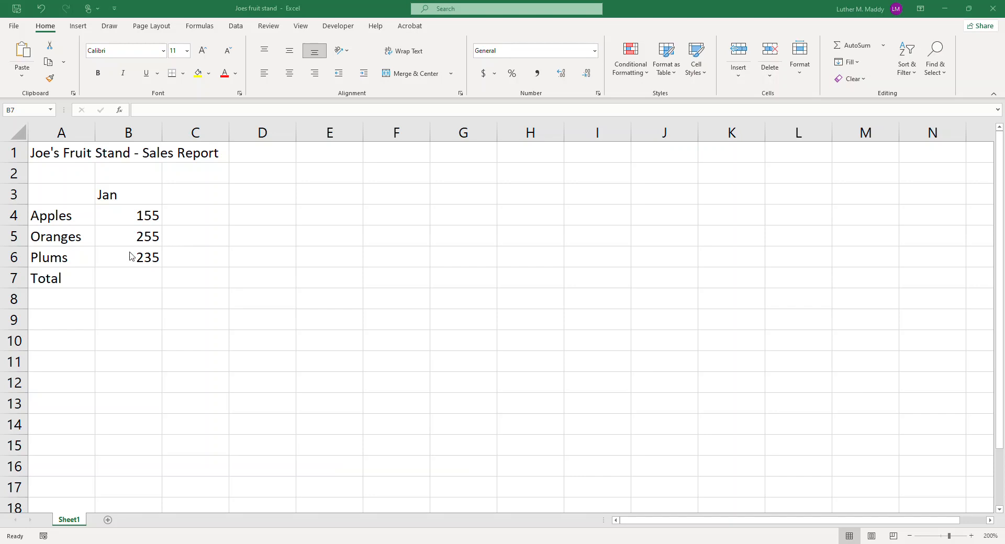
Enter the formula =155+255+235 as the January total in cell B7
{"action": "left_click", "coordinate": [124, 278]}
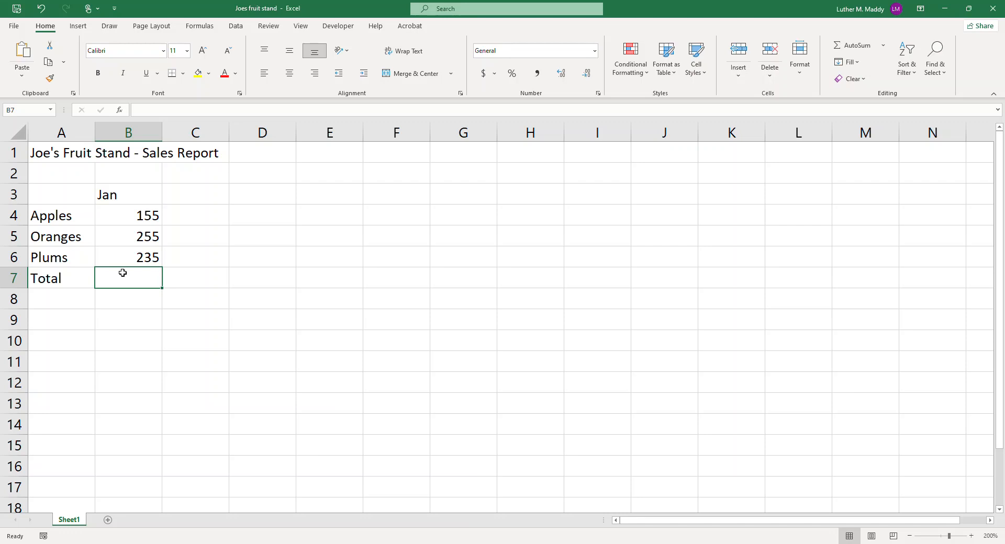
{"action": "type", "text": "="}
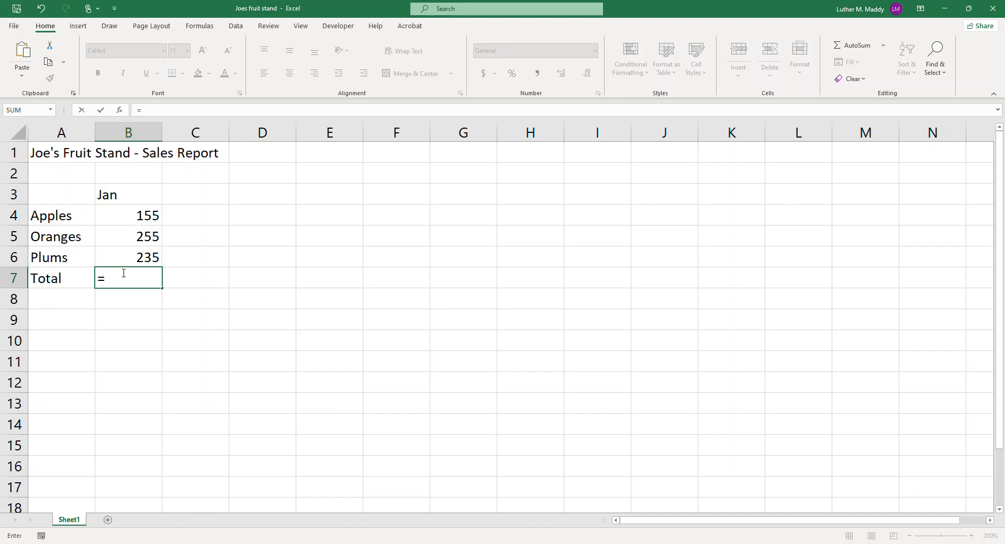
{"action": "type", "text": "155+255+235"}
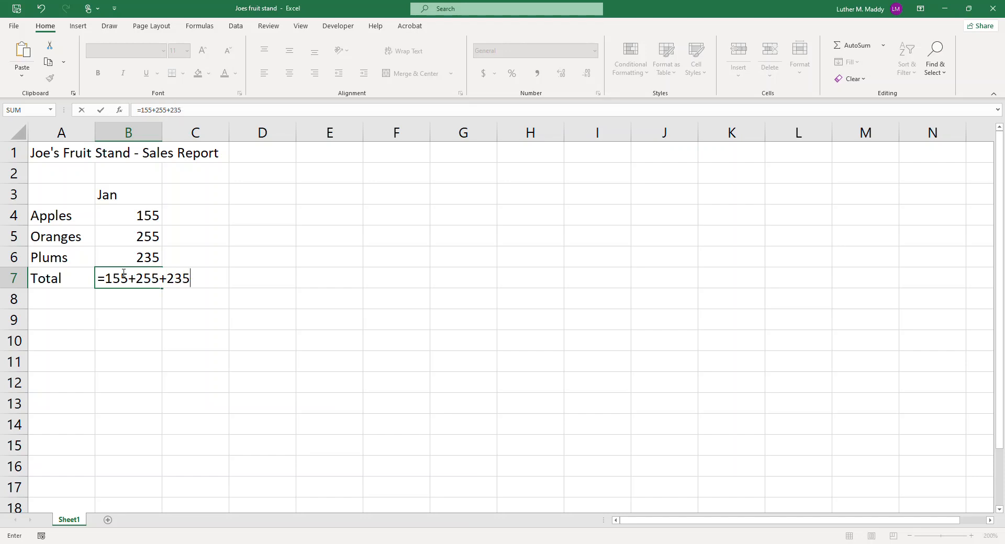
{"action": "key", "text": "Return"}
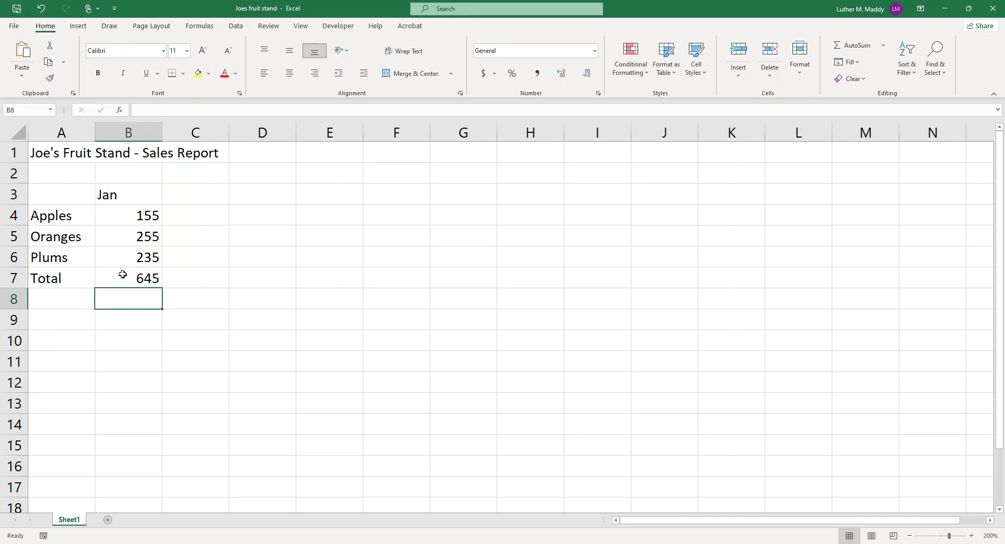
Set the January Oranges value in cell B5 to 355
{"action": "left_click", "coordinate": [122, 275]}
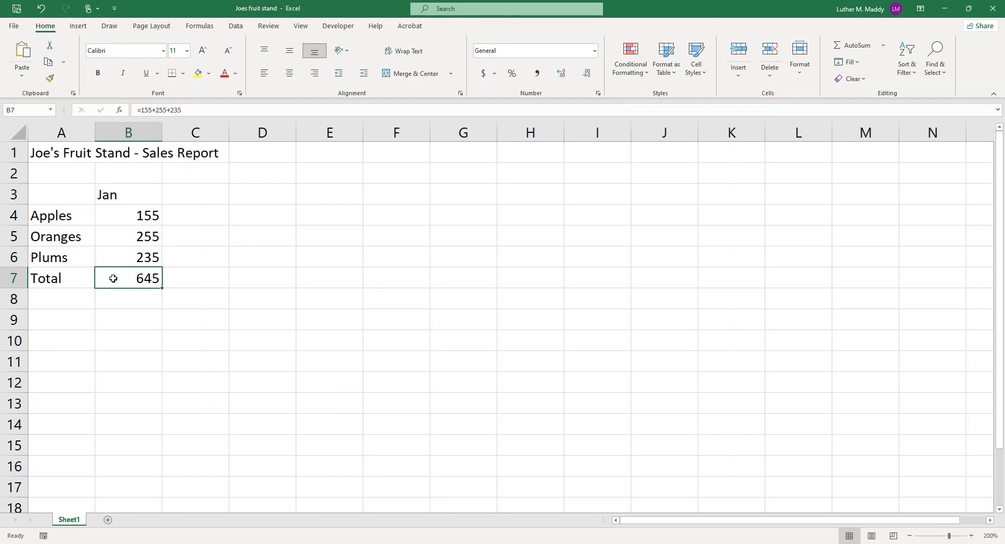
{"action": "left_click", "coordinate": [123, 235]}
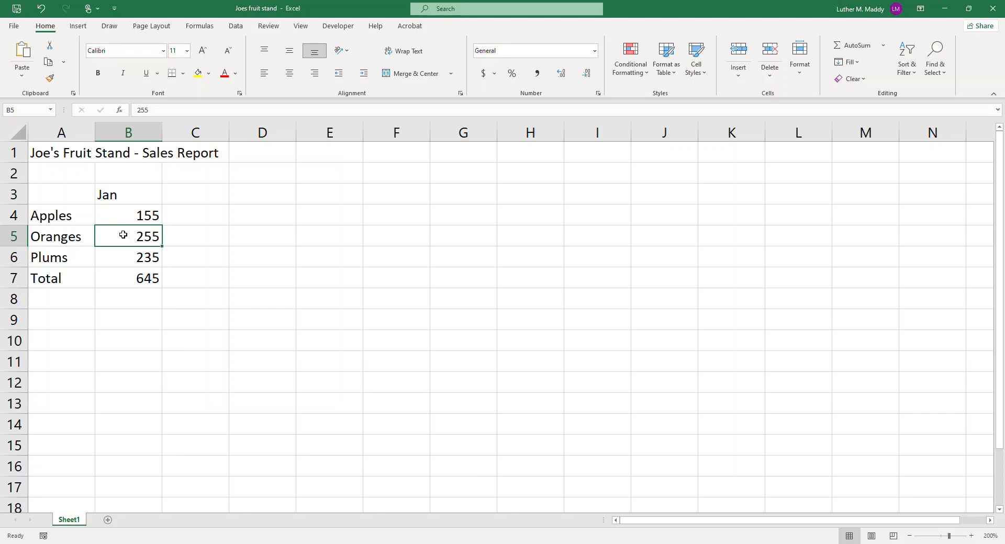
{"action": "type", "text": "355"}
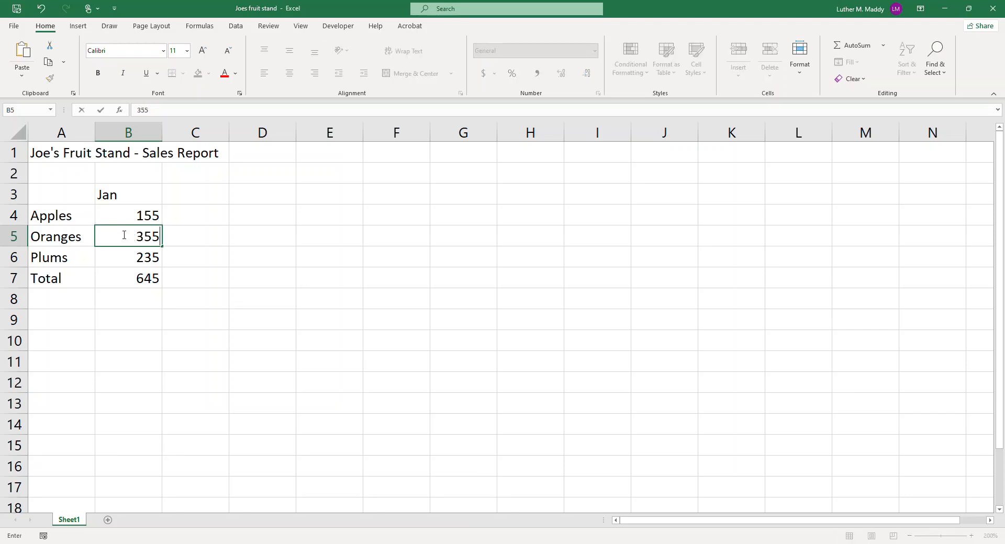
{"action": "key", "text": "Return"}
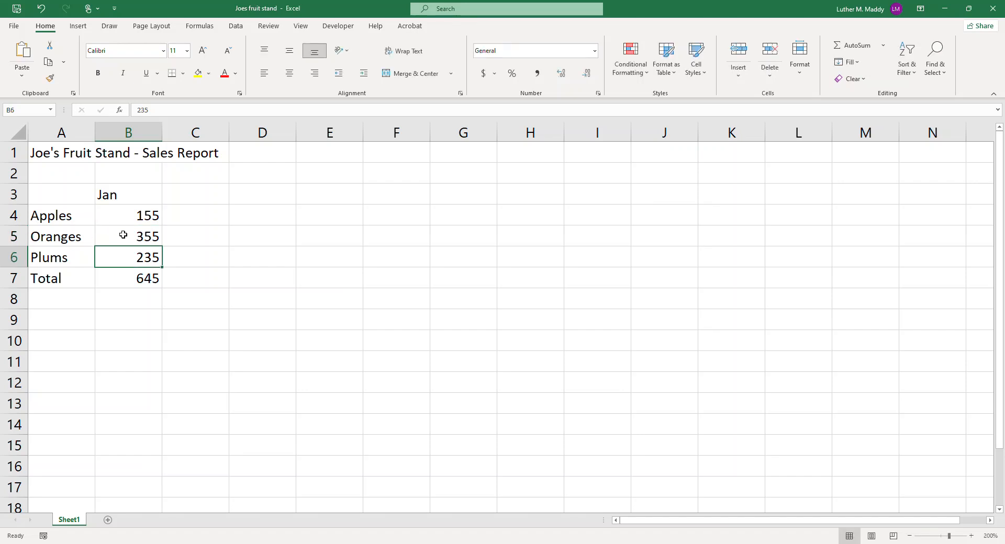
Replace the January total in B7 with the cell-reference formula =B4+B5+B6 and check the cells it references
{"action": "left_click", "coordinate": [124, 277]}
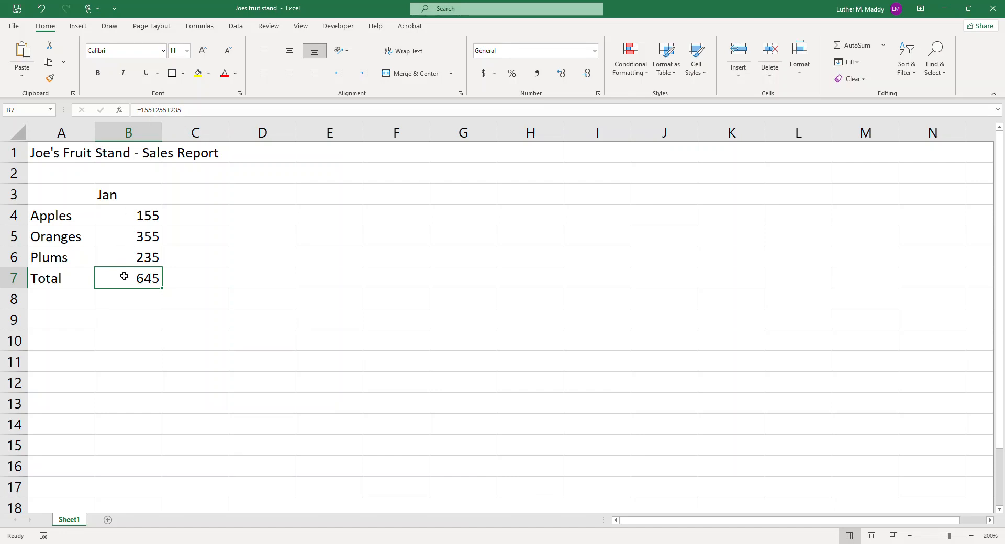
{"action": "key", "text": "Delete"}
{"action": "type", "text": "=b"}
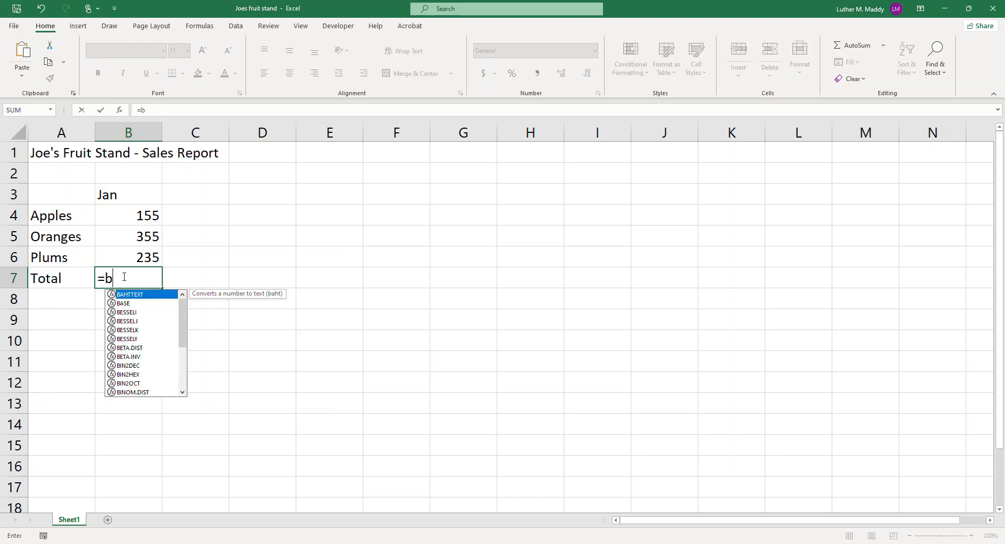
{"action": "type", "text": "4+"}
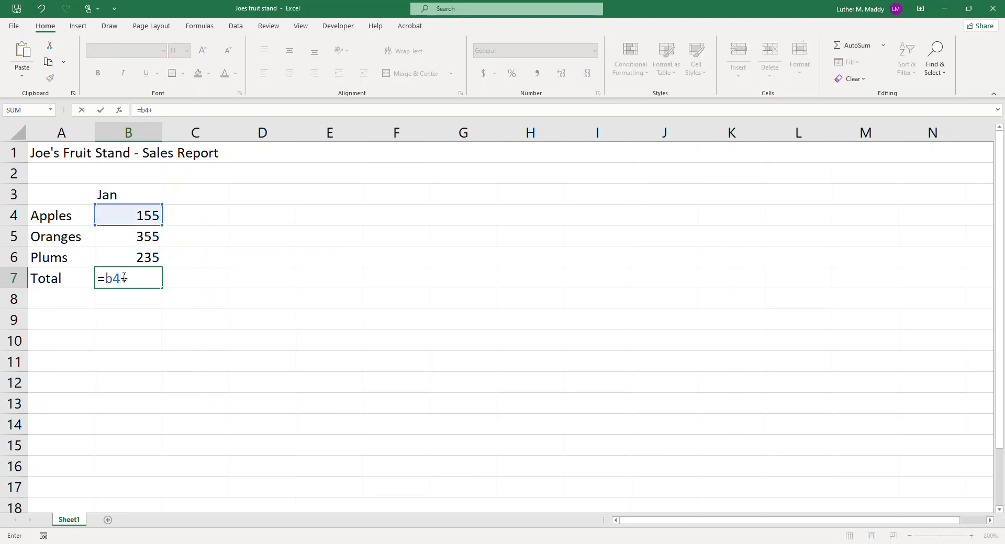
{"action": "type", "text": "b5"}
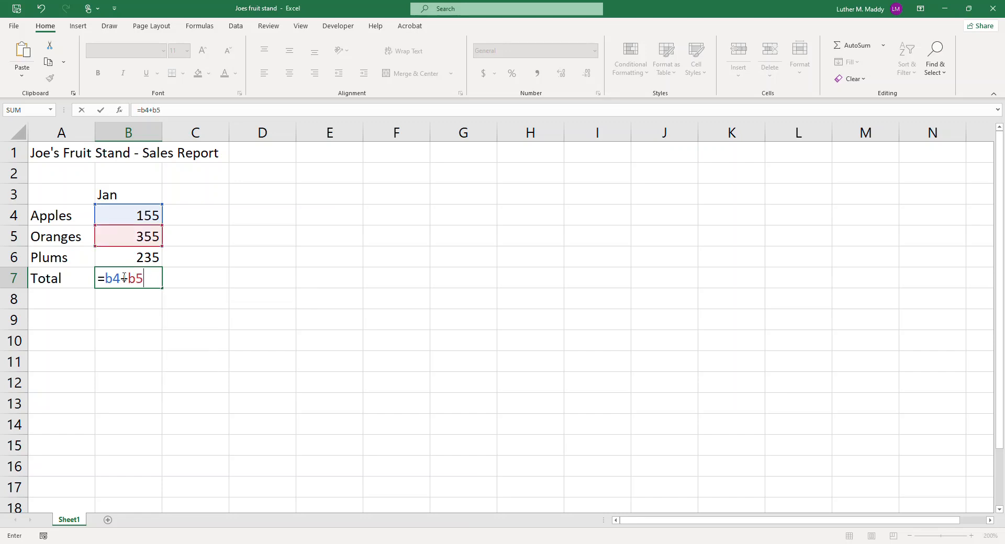
{"action": "type", "text": "+b6"}
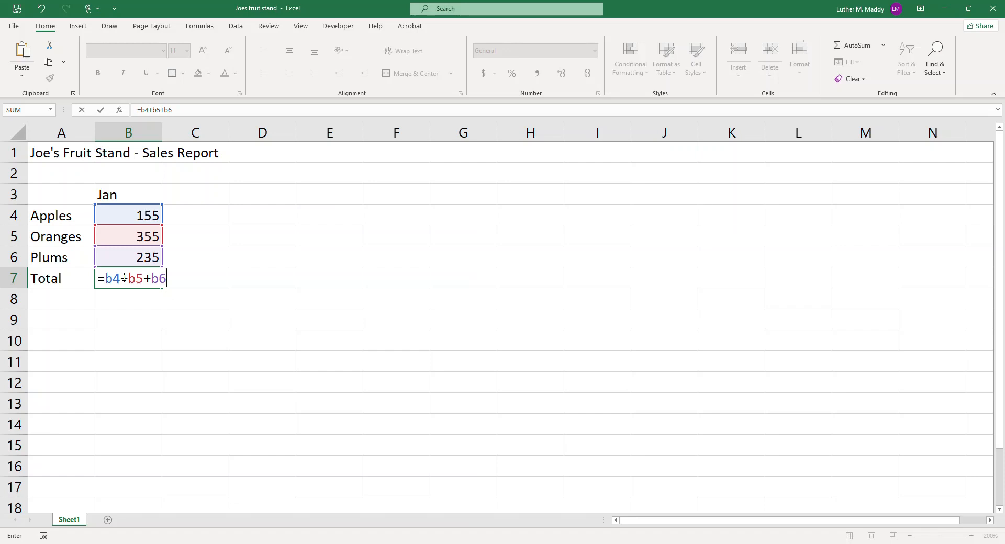
{"action": "key", "text": "Return"}
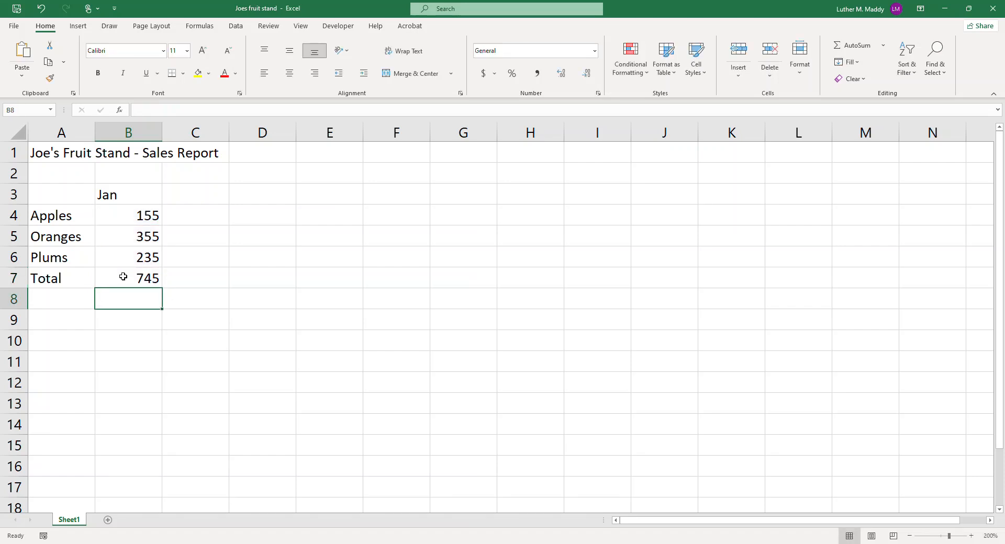
{"action": "left_click", "coordinate": [123, 276]}
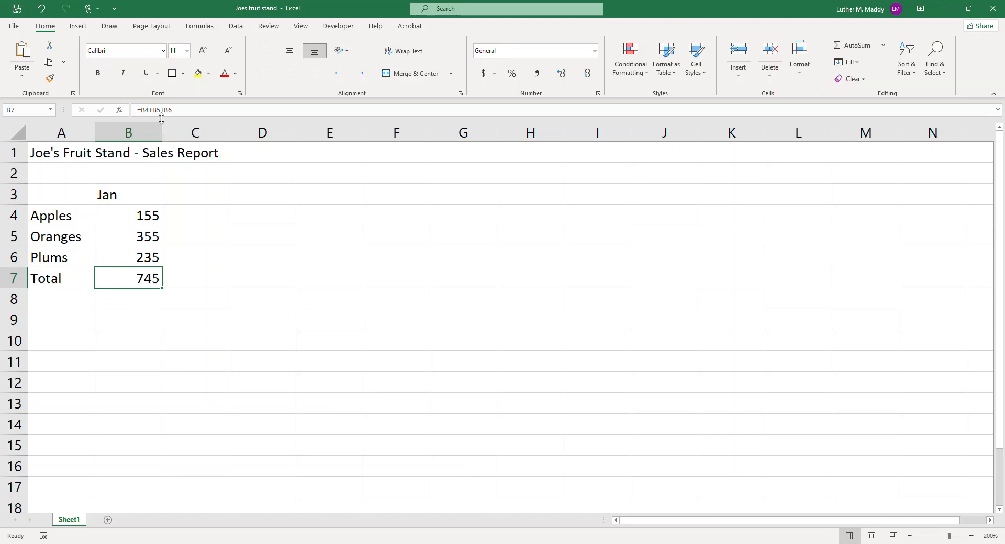
{"action": "left_click", "coordinate": [177, 109]}
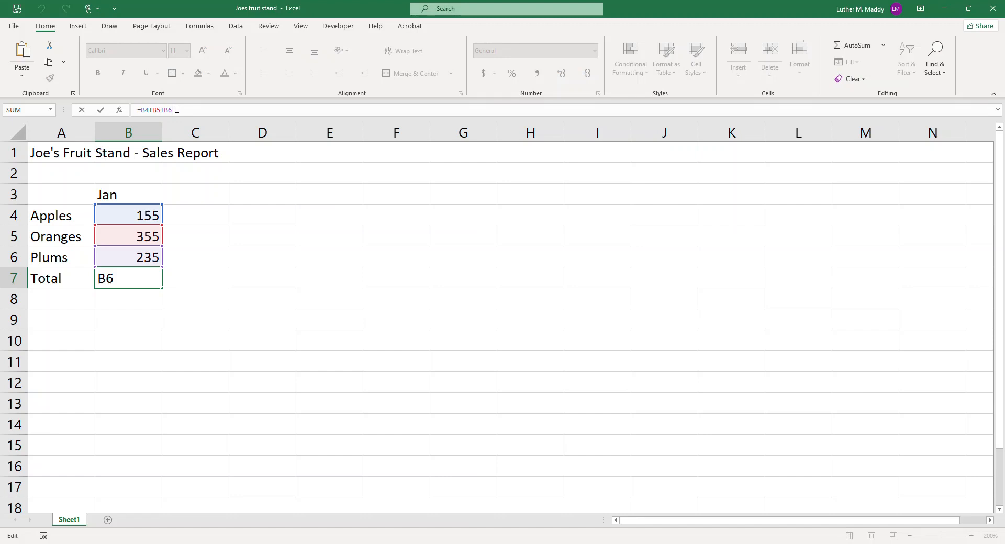
{"action": "key", "text": "ctrl+Return"}
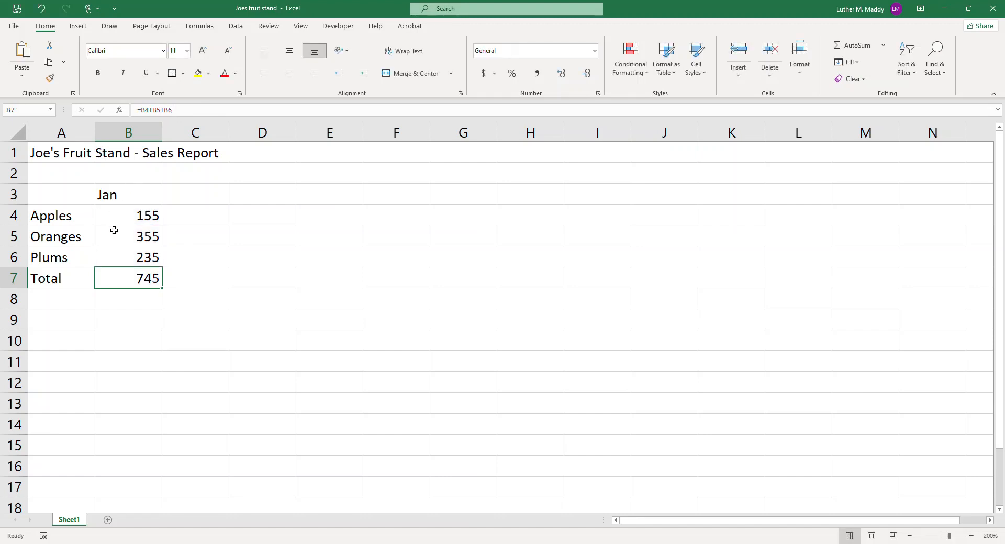
Set the January Oranges value in B5 to 255
{"action": "left_click", "coordinate": [114, 230]}
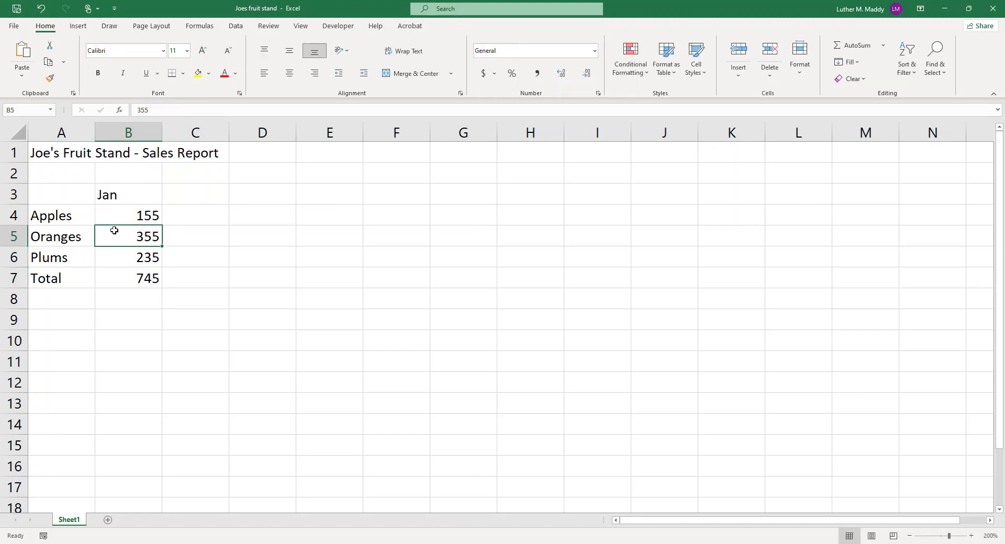
{"action": "type", "text": "255"}
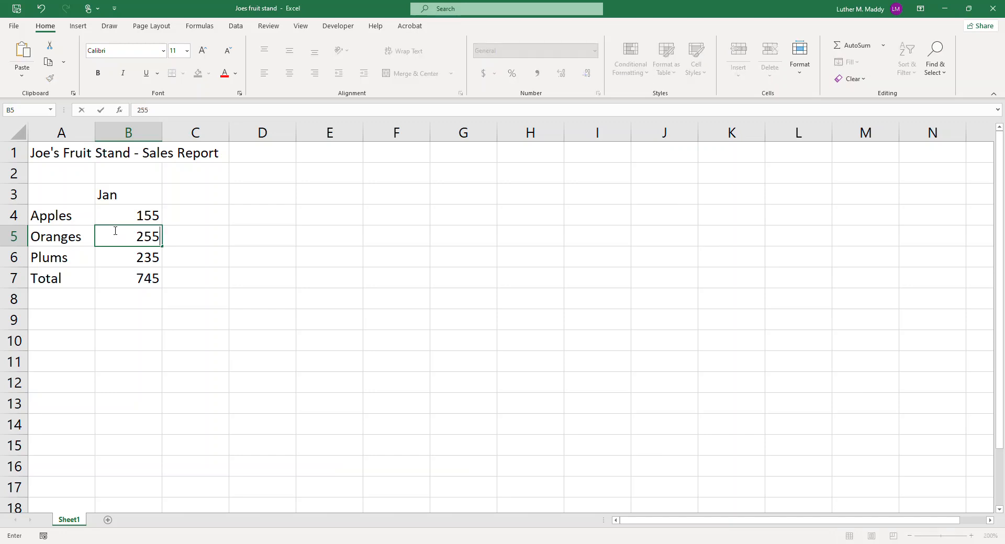
{"action": "key", "text": "Return"}
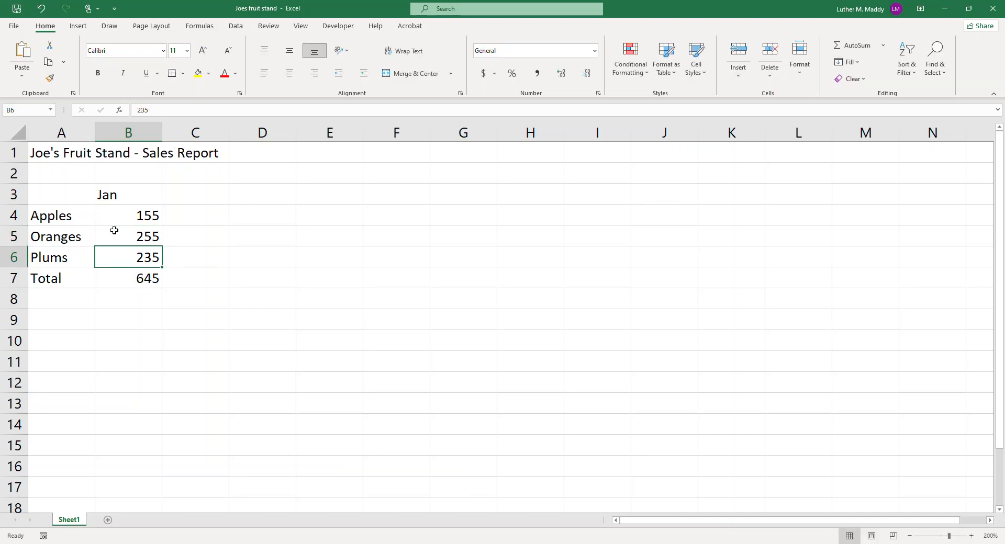
Compare the formula in the January total cell with the plain values stored for Oranges and Apples
{"action": "left_click", "coordinate": [120, 280]}
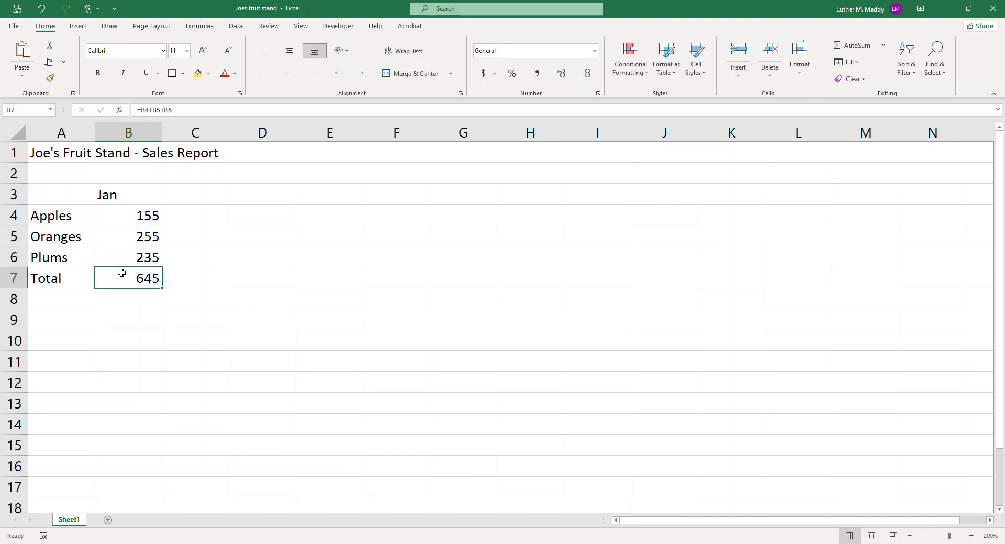
{"action": "left_click", "coordinate": [139, 236]}
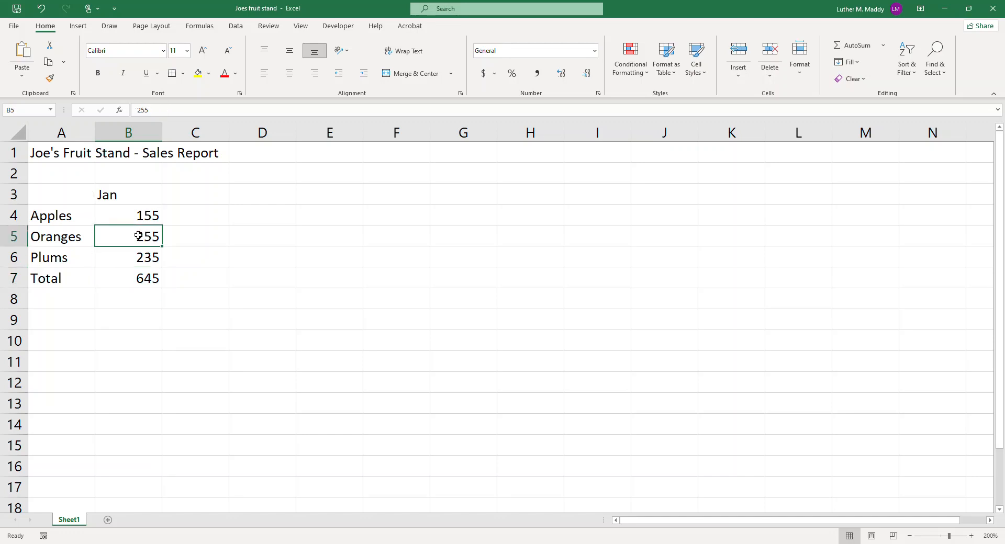
{"action": "left_click", "coordinate": [131, 280]}
{"action": "left_click", "coordinate": [138, 237]}
{"action": "left_click", "coordinate": [135, 281]}
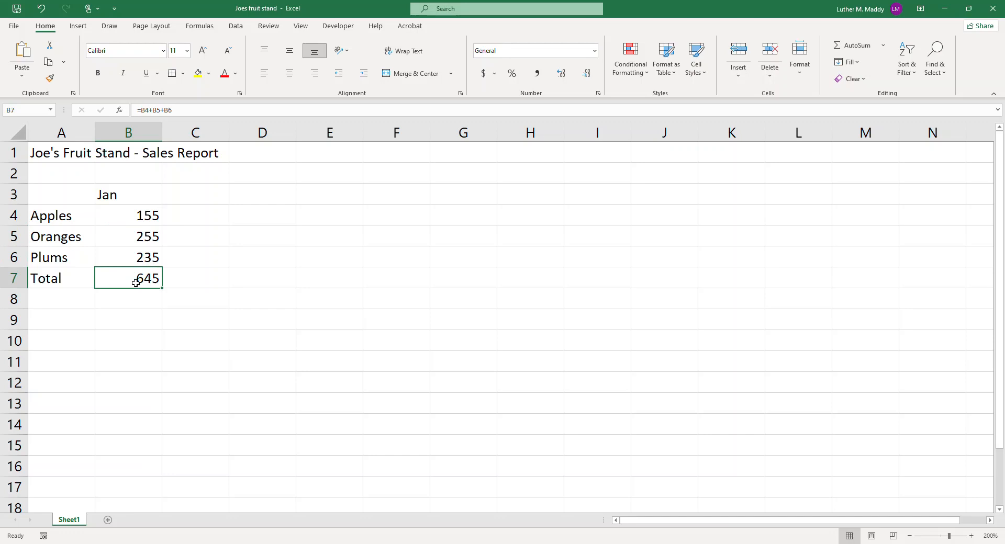
{"action": "left_click", "coordinate": [127, 218]}
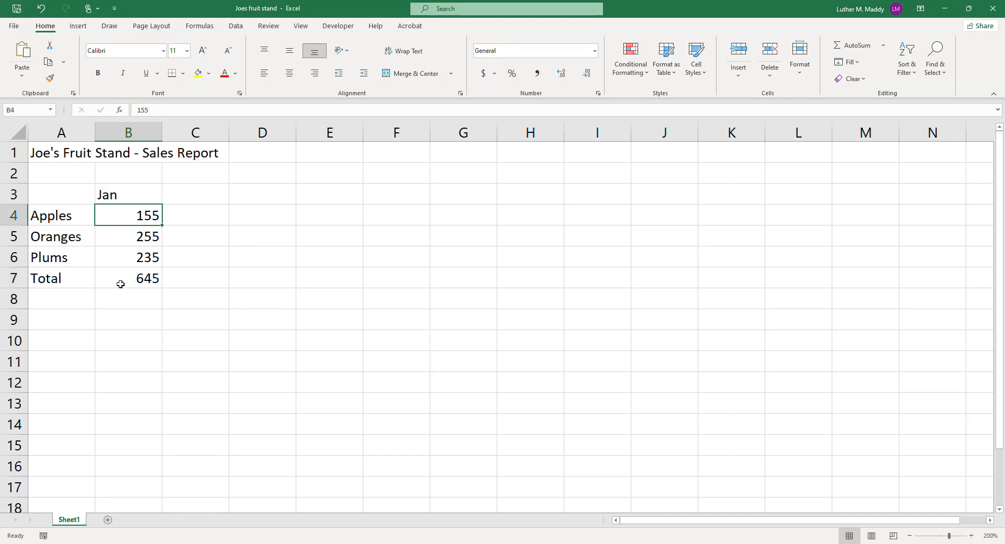
{"action": "left_click", "coordinate": [119, 281]}
{"action": "left_click", "coordinate": [120, 216]}
{"action": "left_click", "coordinate": [115, 279]}
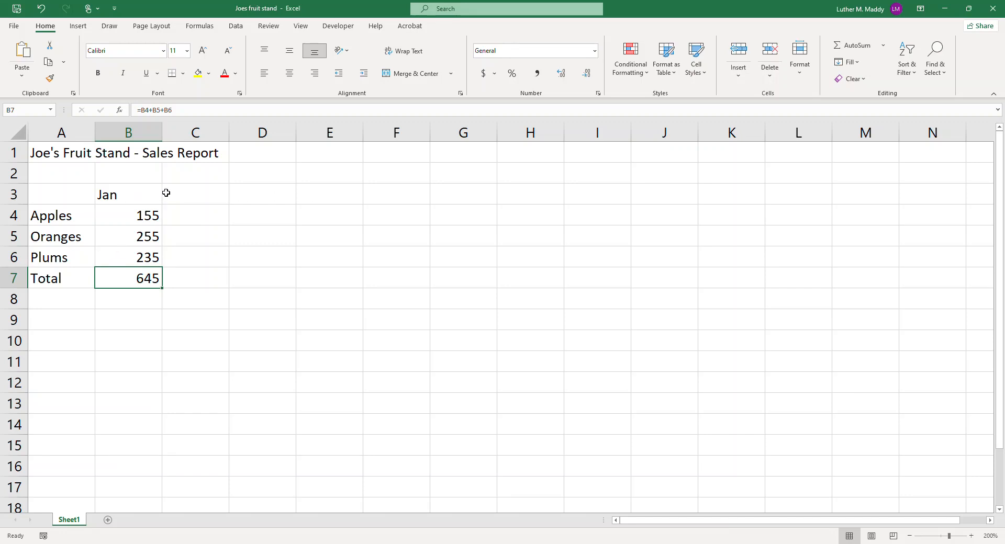
Extend the Jan heading in B3 across C3 and D3 as a month series with Feb and Mar
{"action": "left_click", "coordinate": [201, 190]}
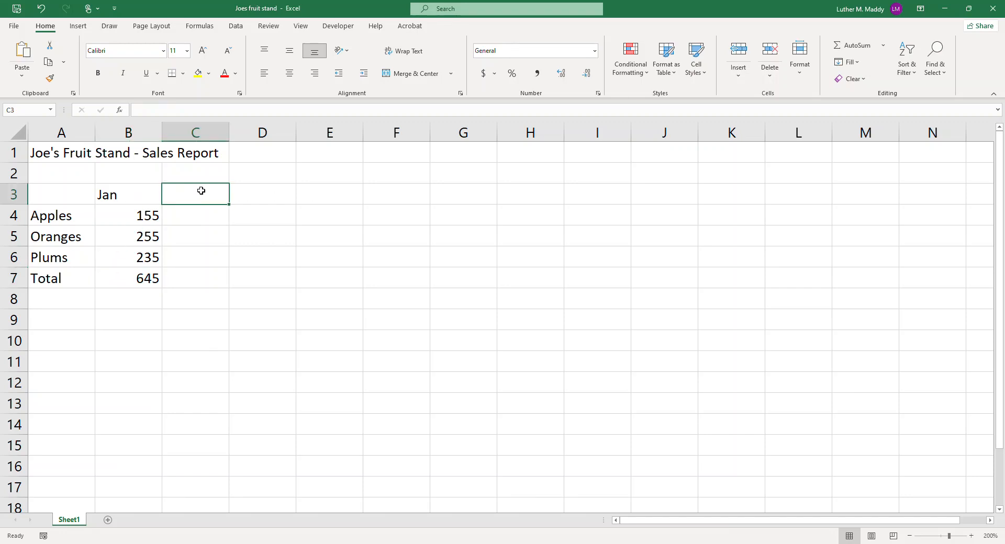
{"action": "left_click", "coordinate": [275, 197]}
{"action": "left_click", "coordinate": [130, 192]}
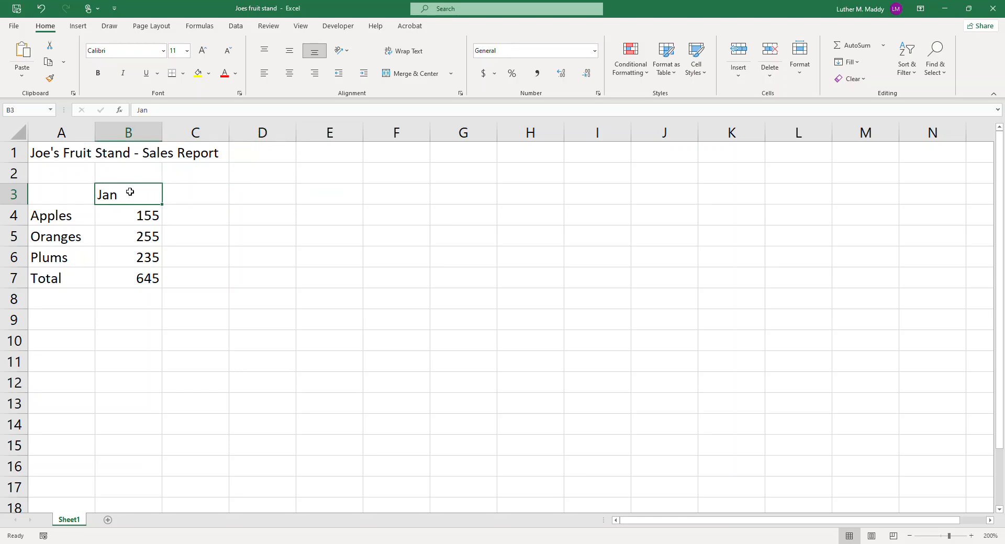
{"action": "left_click", "coordinate": [198, 189]}
{"action": "left_click", "coordinate": [254, 196]}
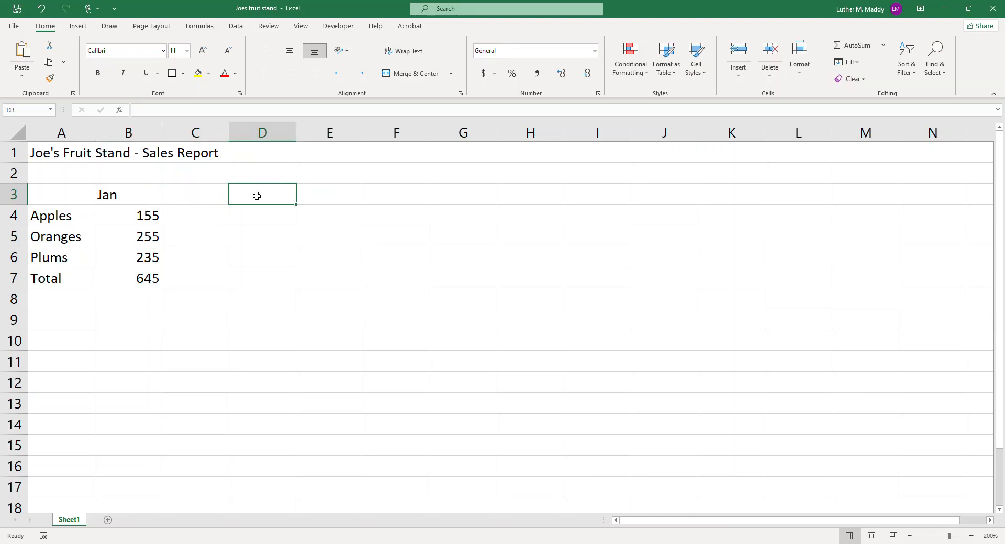
{"action": "left_click", "coordinate": [125, 196]}
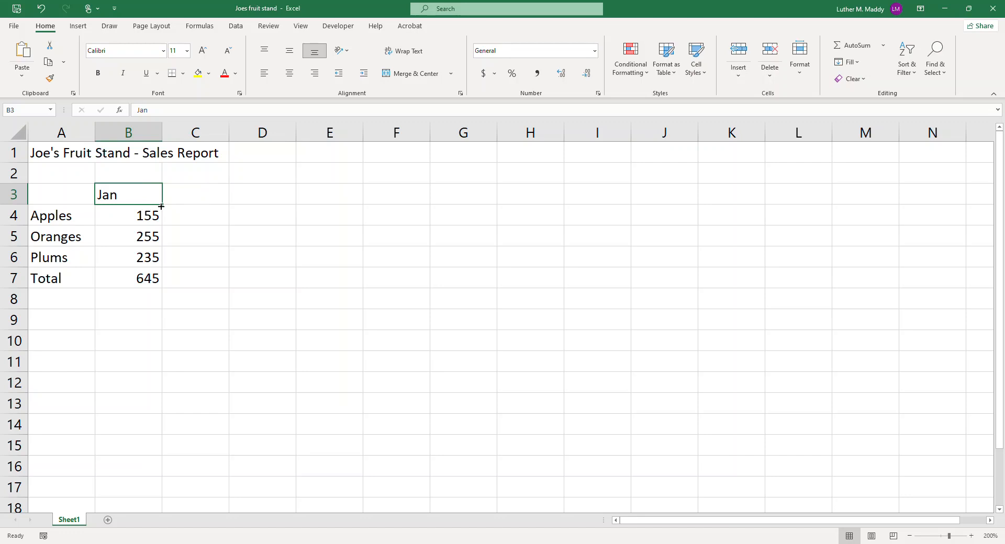
{"action": "left_click_drag", "start_coordinate": [161, 207], "coordinate": [161, 207]}
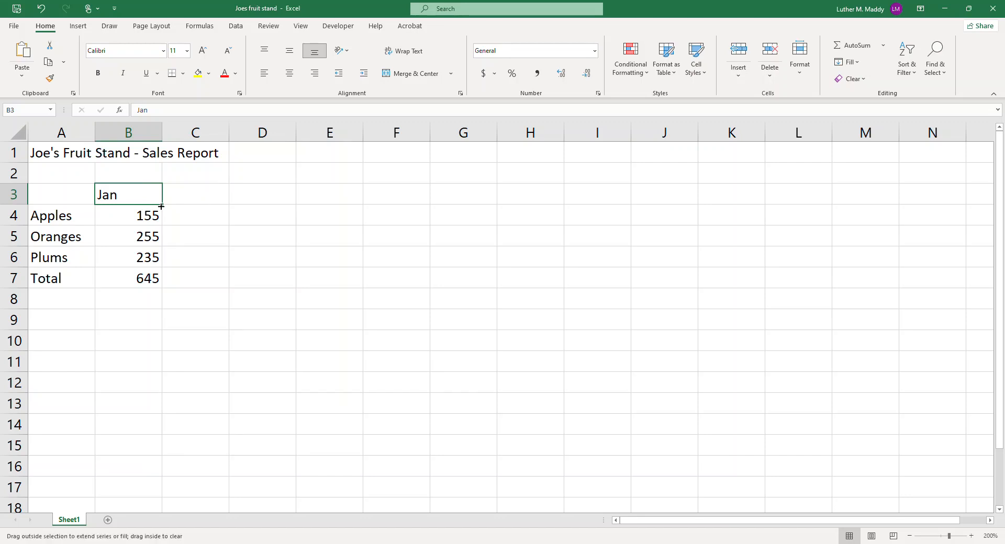
{"action": "left_click_drag", "start_coordinate": [163, 206], "coordinate": [277, 211]}
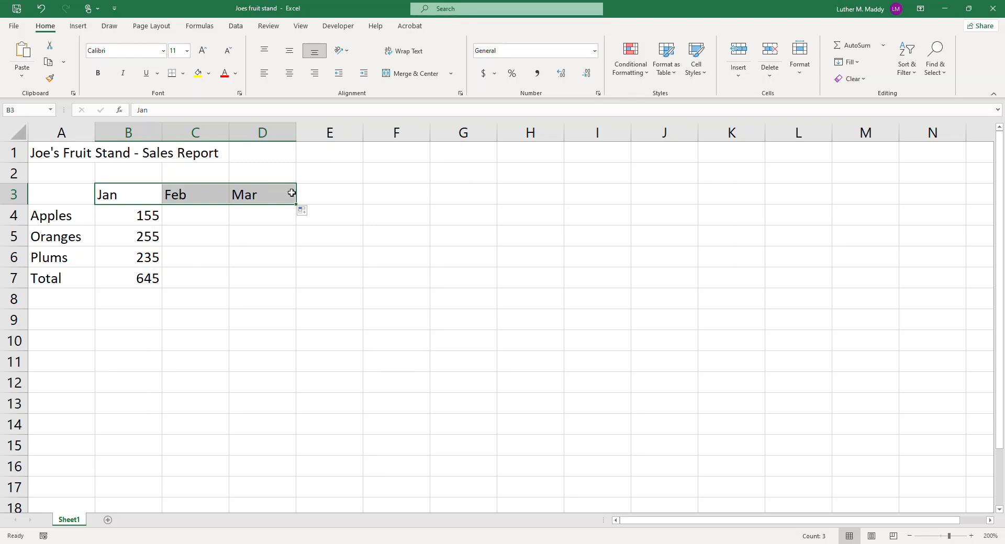
Add the column heading Total in cell E3
{"action": "left_click", "coordinate": [320, 194]}
{"action": "type", "text": "Total"}
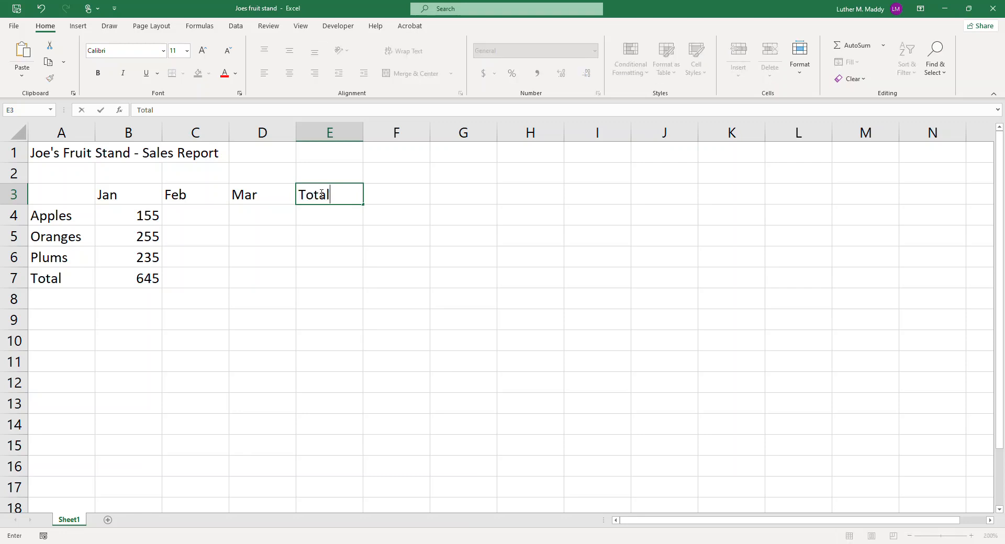
{"action": "key", "text": "Return"}
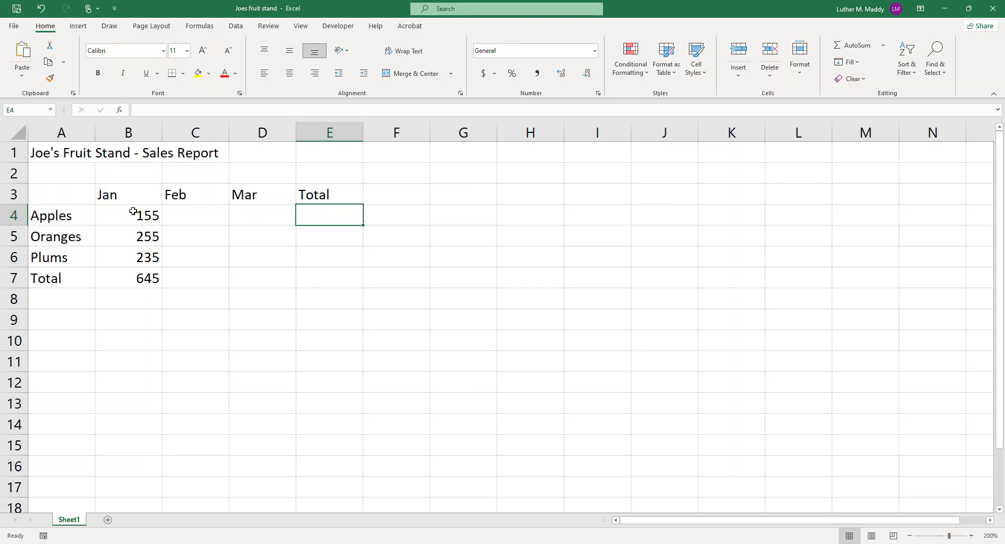
Fill the January values for Apples, Oranges and Plums in B4:B6 across the Feb and Mar columns
{"action": "left_click_drag", "start_coordinate": [128, 215], "coordinate": [269, 268]}
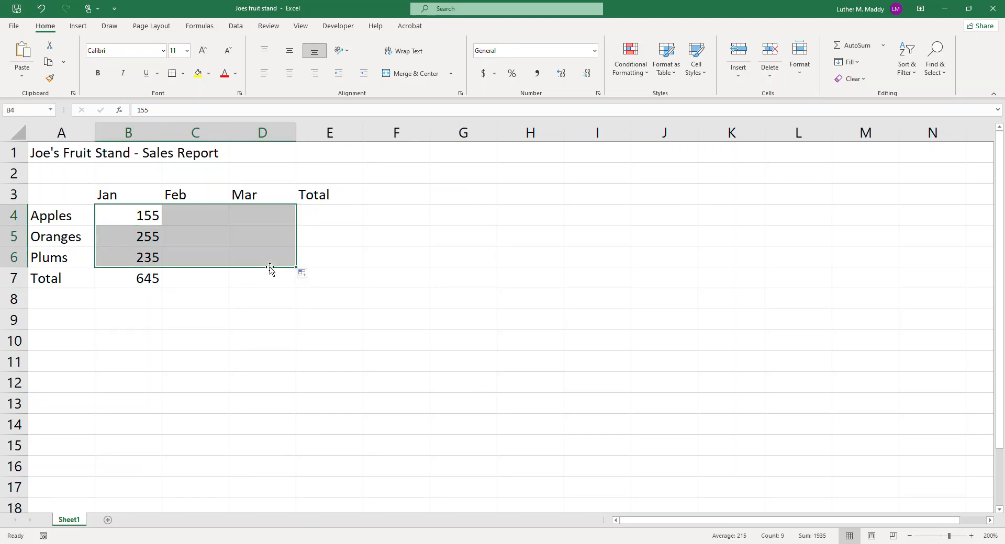
{"action": "left_click", "coordinate": [209, 235]}
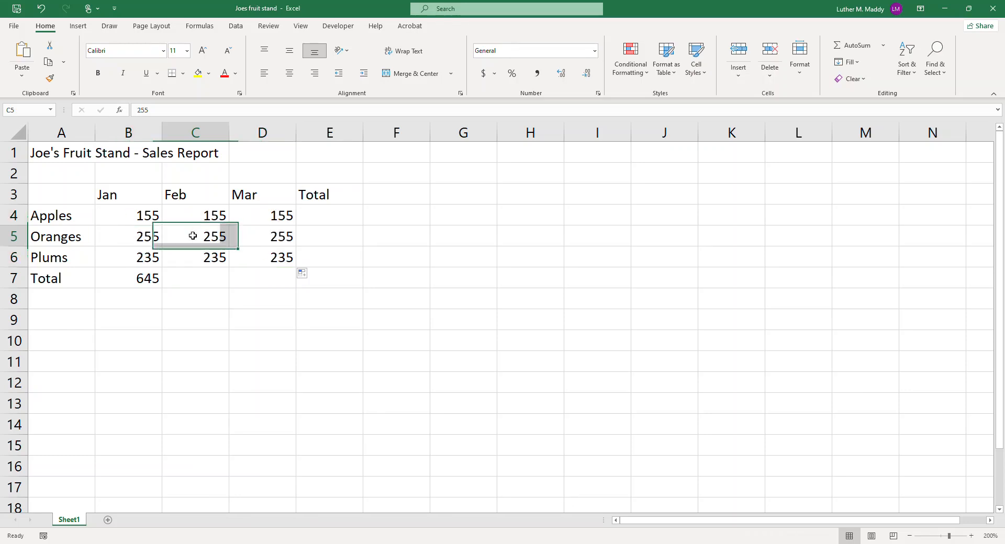
Set the Apples sales to 200 for Feb in C4 and 300 for Mar in D4
{"action": "left_click", "coordinate": [206, 217]}
{"action": "type", "text": "200"}
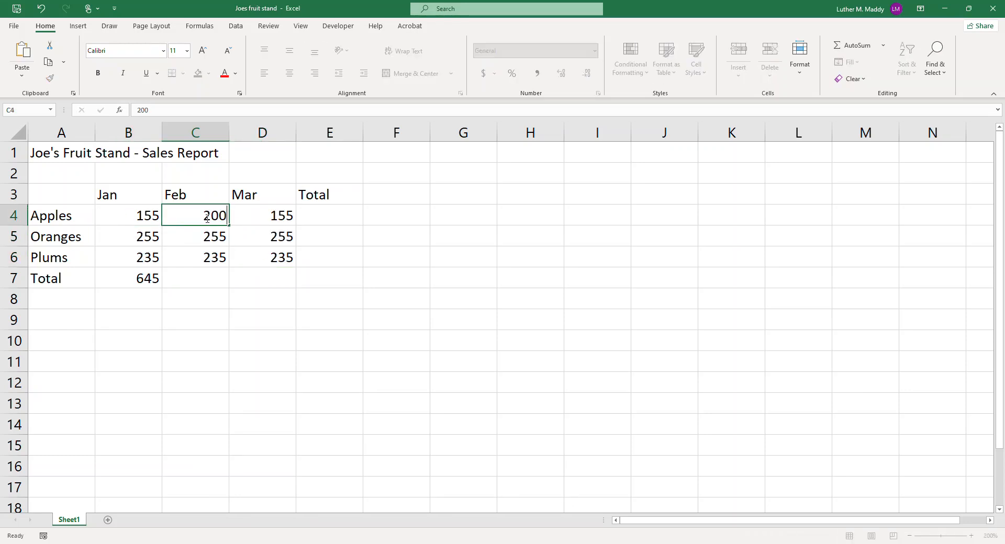
{"action": "key", "text": "Return"}
{"action": "left_click", "coordinate": [248, 215]}
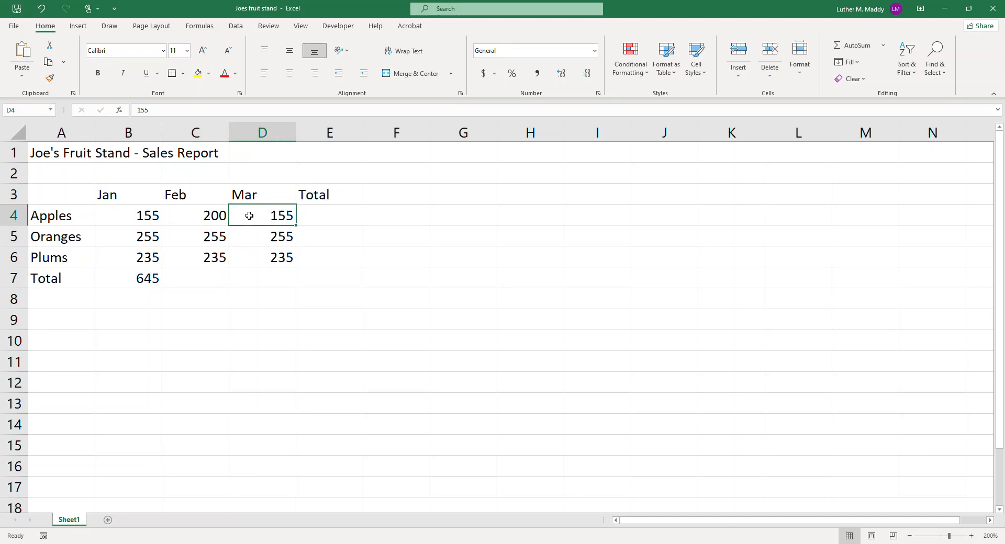
{"action": "type", "text": "300"}
{"action": "key", "text": "Return"}
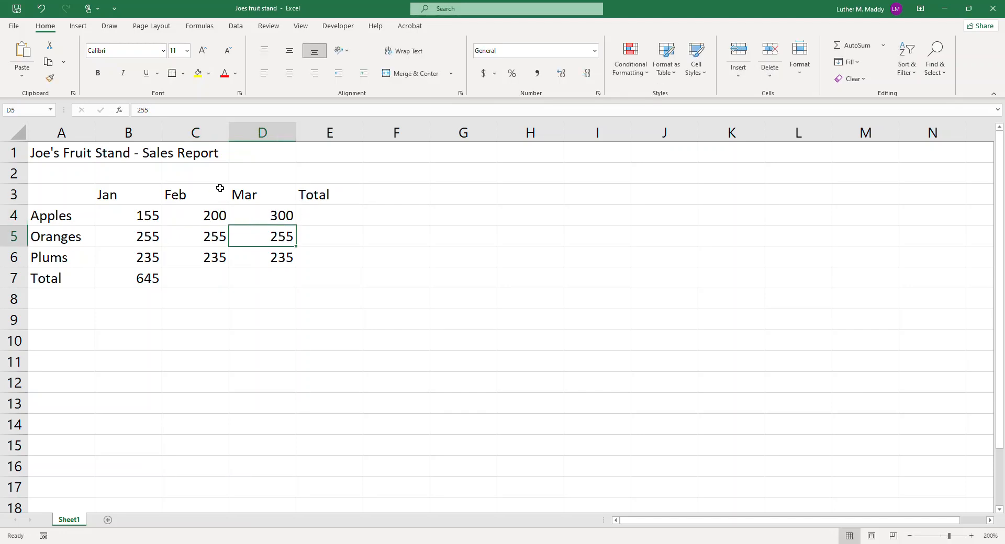
Review the January total formula and the empty cells in the Total row and Total column
{"action": "left_click", "coordinate": [130, 278]}
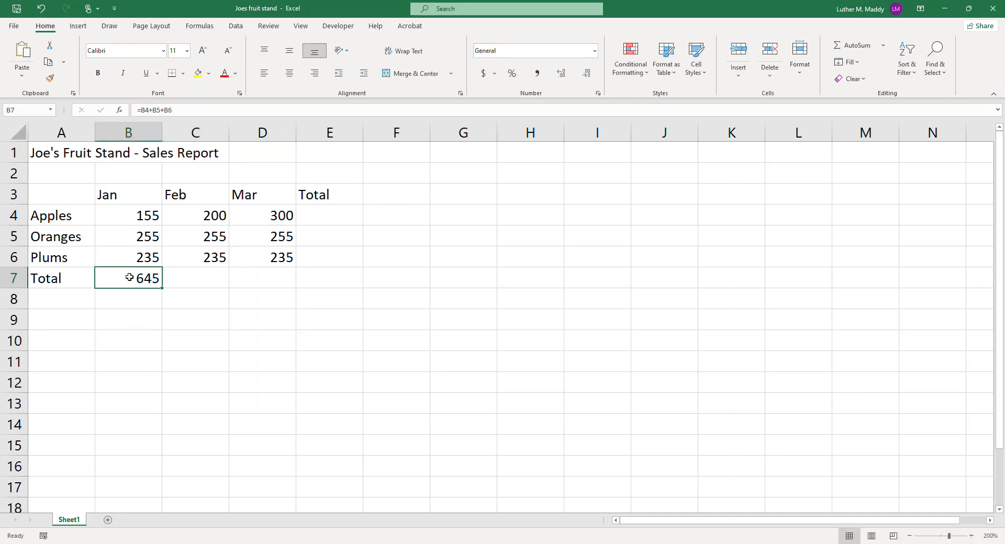
{"action": "left_click", "coordinate": [204, 273]}
{"action": "left_click", "coordinate": [261, 274]}
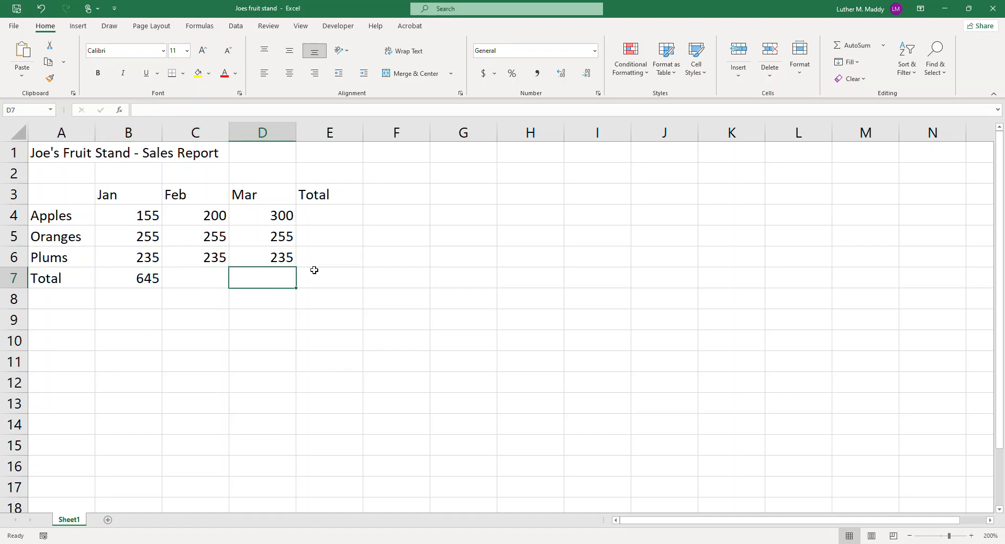
{"action": "left_click", "coordinate": [313, 273]}
{"action": "left_click", "coordinate": [318, 208]}
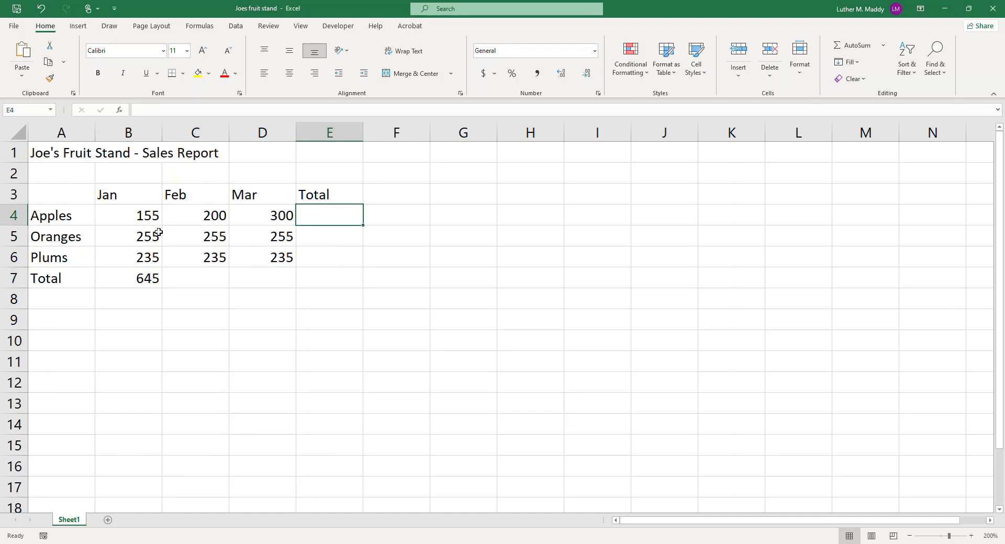
{"action": "left_click", "coordinate": [138, 278]}
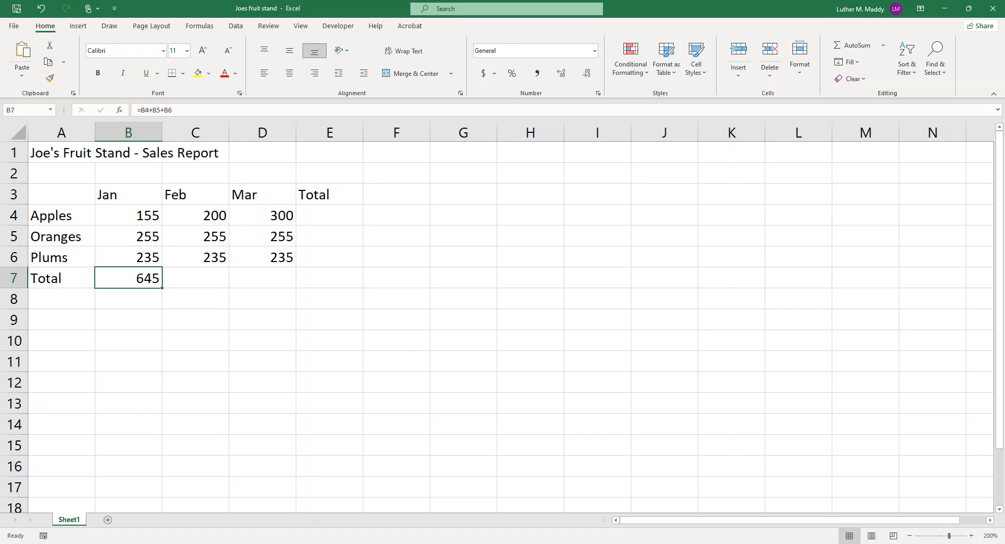
Insert a blank row above Plums at row 6
{"action": "left_click", "coordinate": [9, 256]}
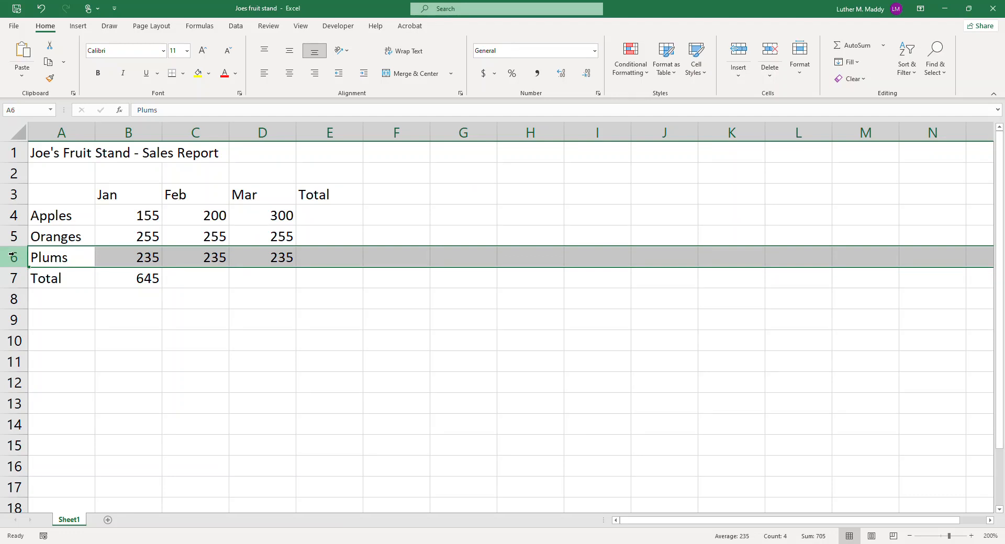
{"action": "right_click", "coordinate": [12, 255]}
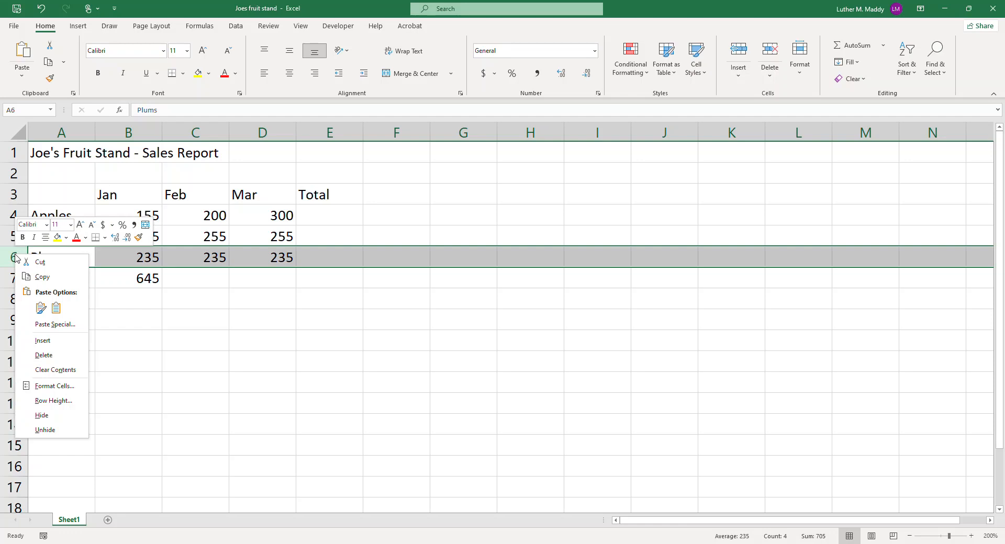
{"action": "key", "text": "Escape"}
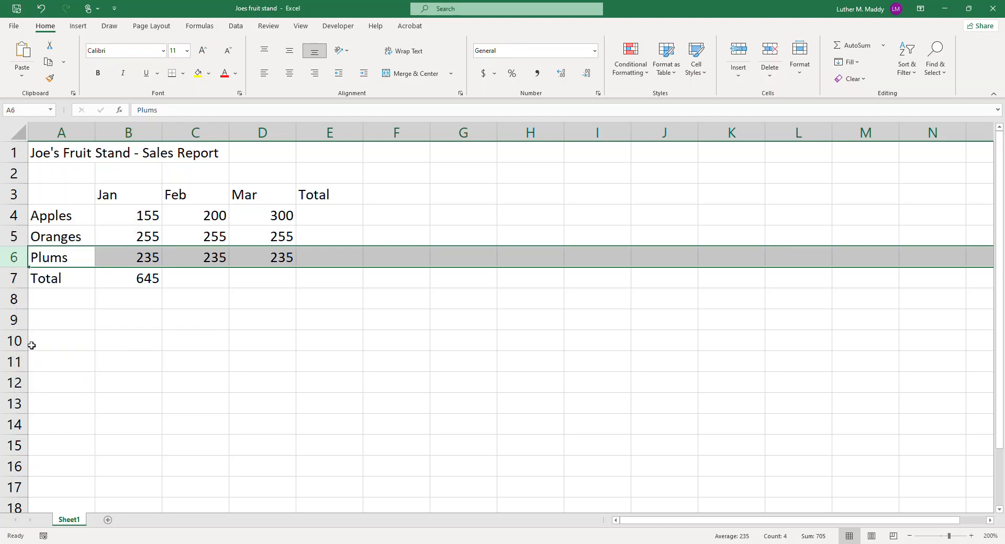
{"action": "key", "text": "ctrl+shift+plus"}
Fill the blank row 6 with the label Pears and sales of 300 for each of Jan, Feb and Mar
{"action": "left_click", "coordinate": [60, 258]}
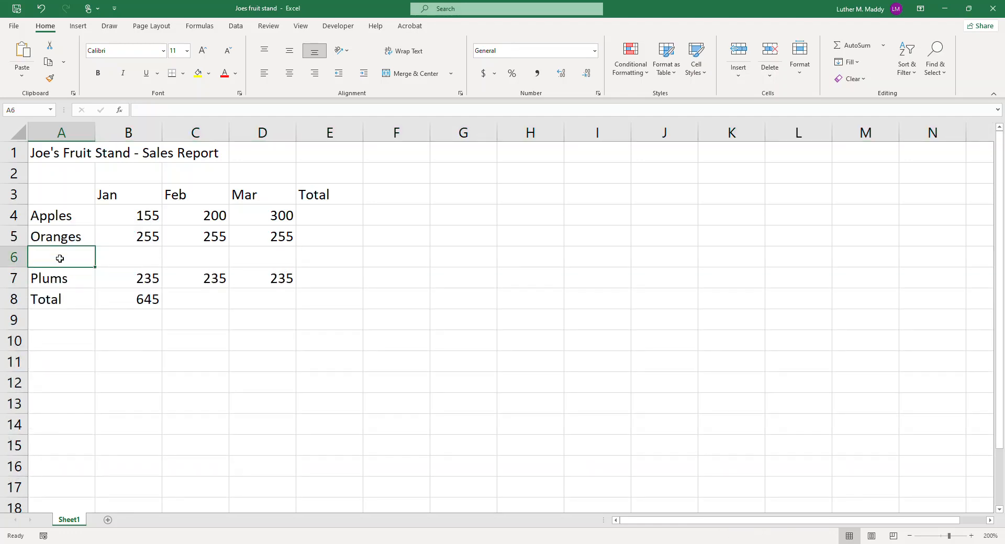
{"action": "type", "text": "Pears"}
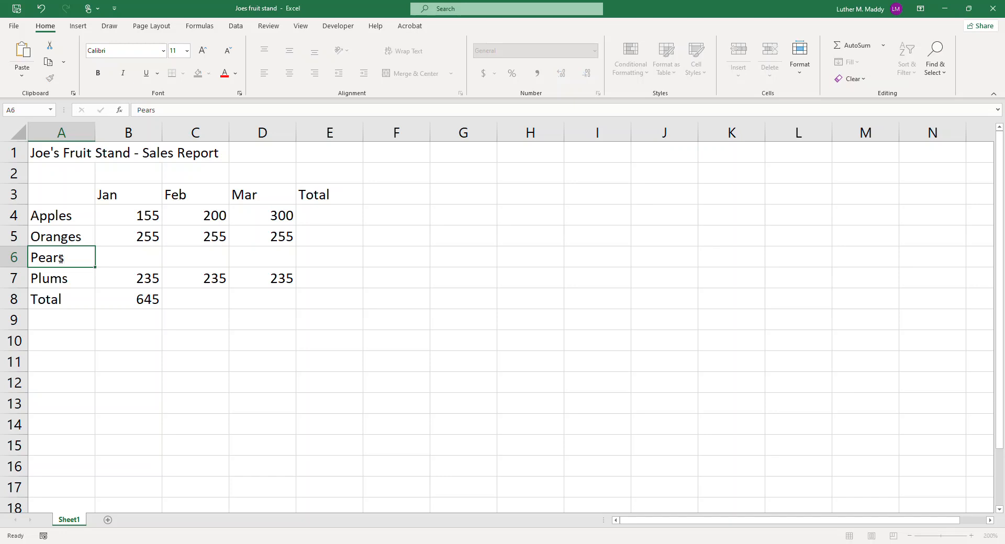
{"action": "key", "text": "Tab"}
{"action": "type", "text": "300"}
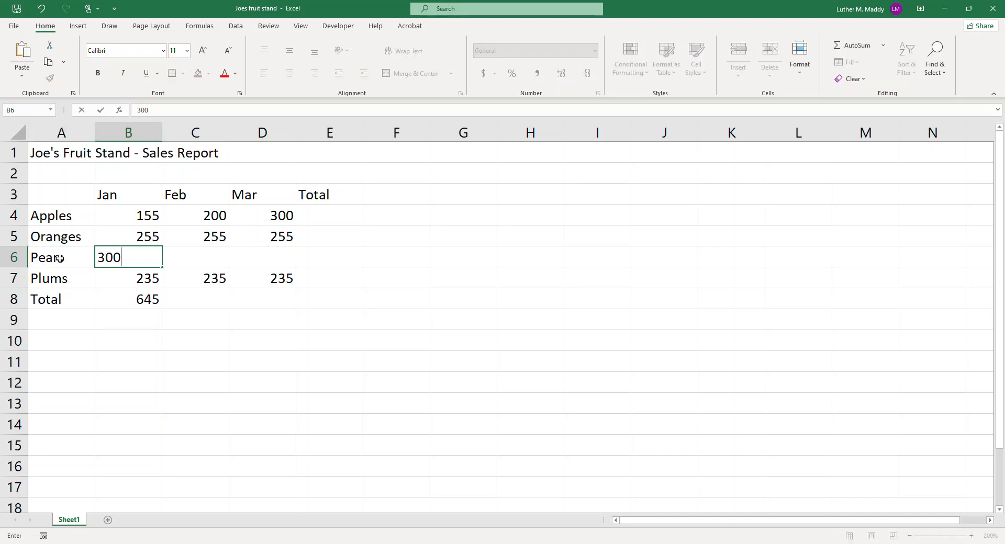
{"action": "key", "text": "Tab"}
{"action": "type", "text": "300"}
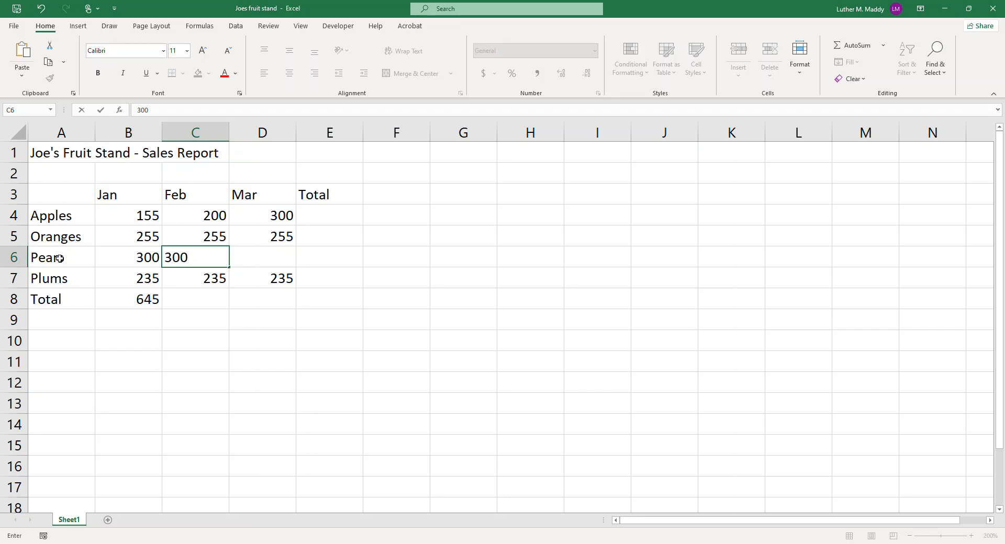
{"action": "key", "text": "Tab"}
{"action": "type", "text": "300"}
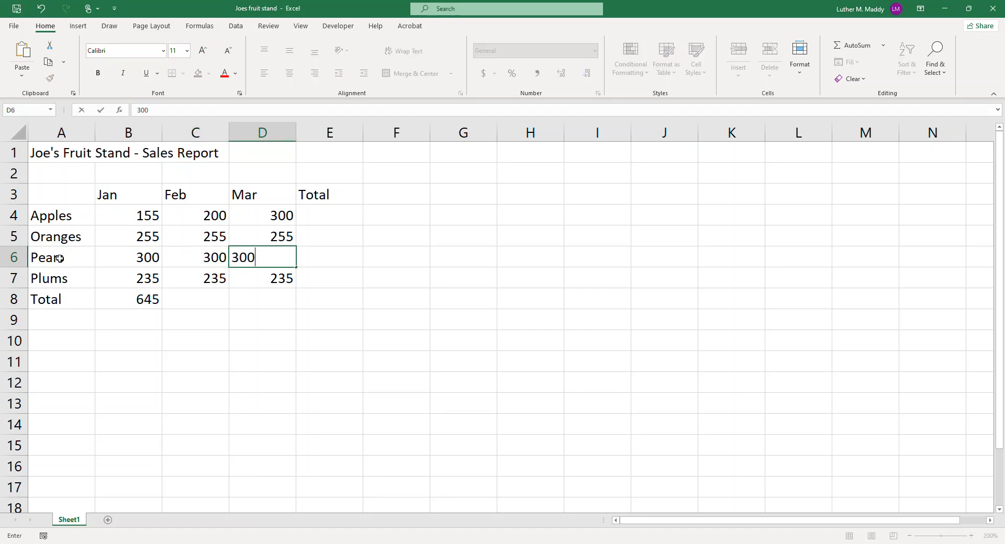
{"action": "key", "text": "Down"}
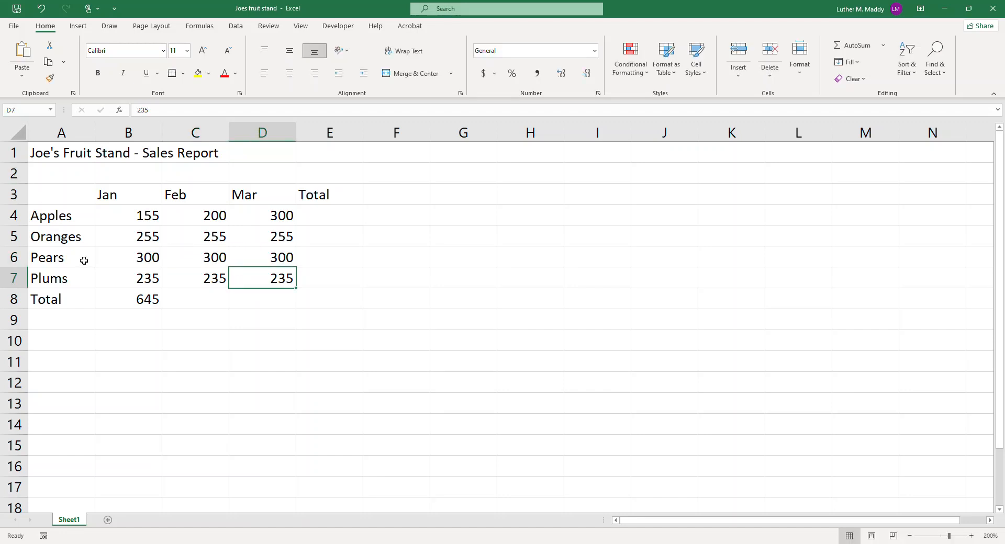
Examine which cells the January total formula in B8 references and compare them with the fruit rows, including Pears
{"action": "left_click", "coordinate": [132, 306]}
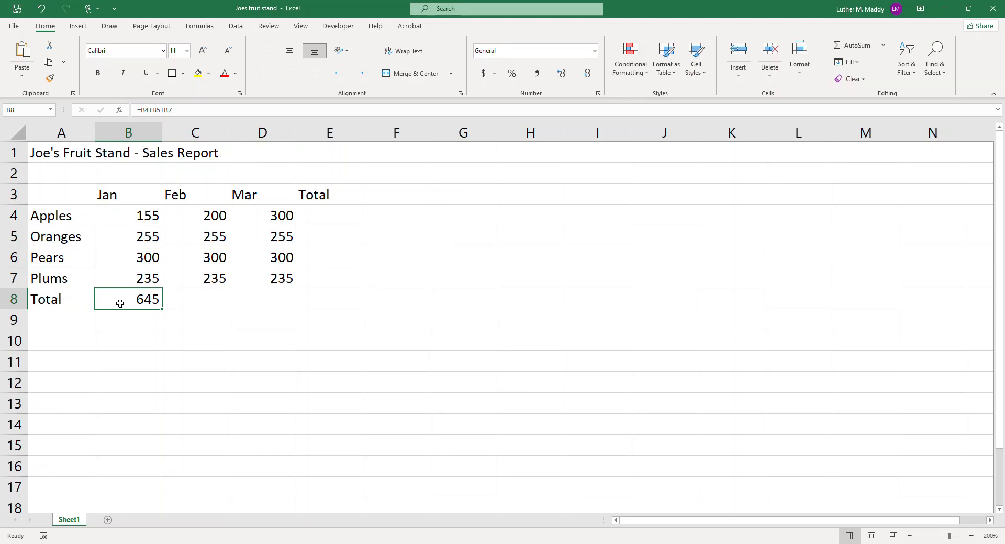
{"action": "left_click", "coordinate": [182, 108]}
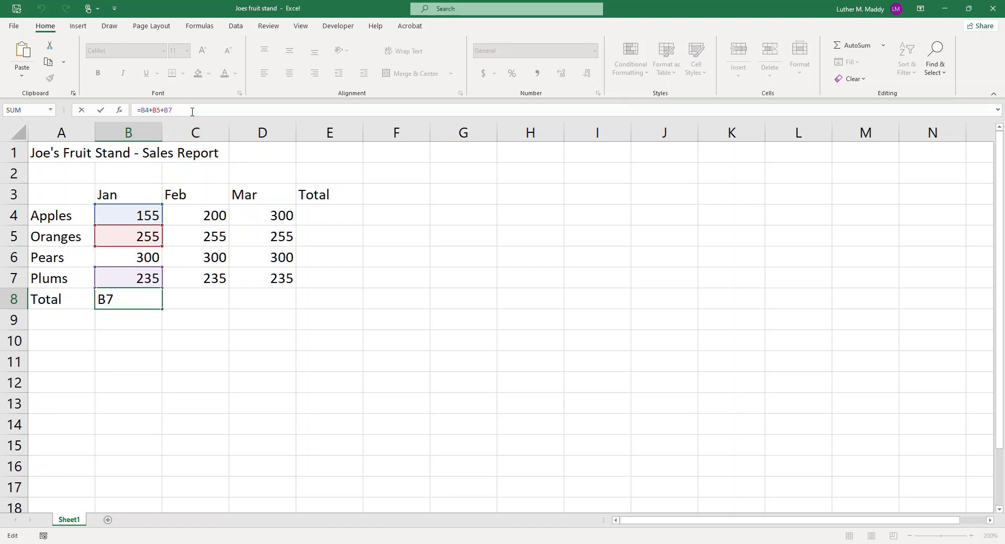
{"action": "key", "text": "ctrl+Return"}
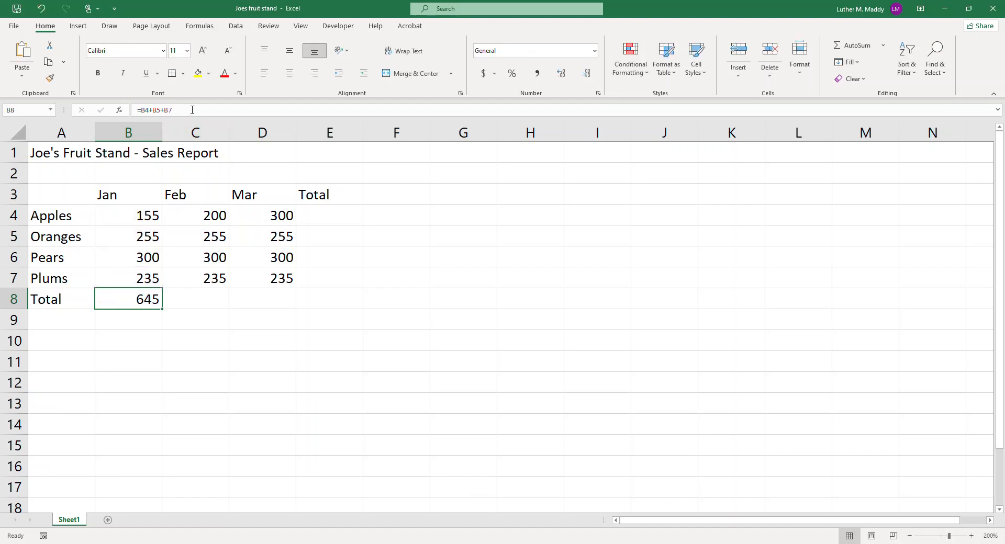
{"action": "left_click", "coordinate": [57, 214]}
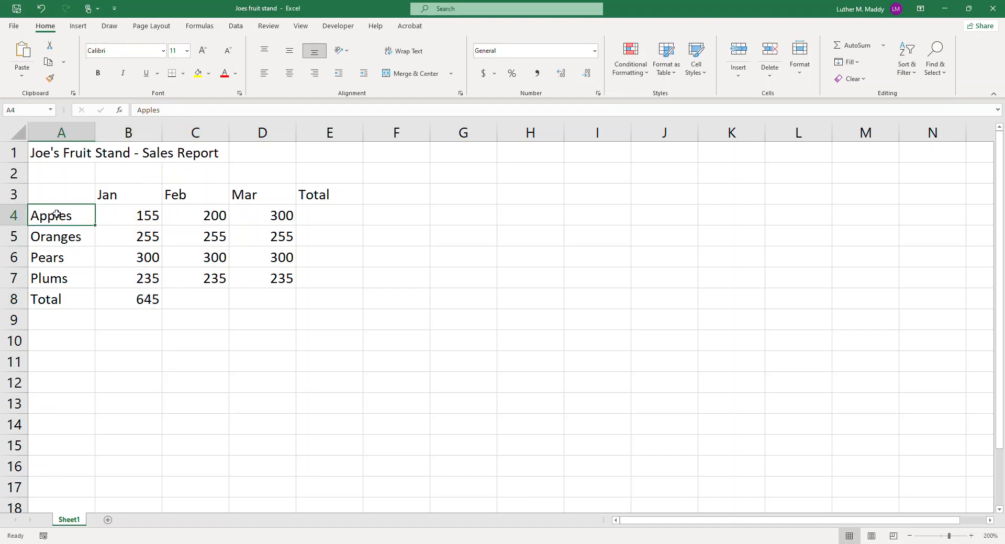
{"action": "left_click_drag", "start_coordinate": [57, 215], "coordinate": [53, 279]}
{"action": "left_click", "coordinate": [57, 216]}
{"action": "left_click", "coordinate": [14, 257]}
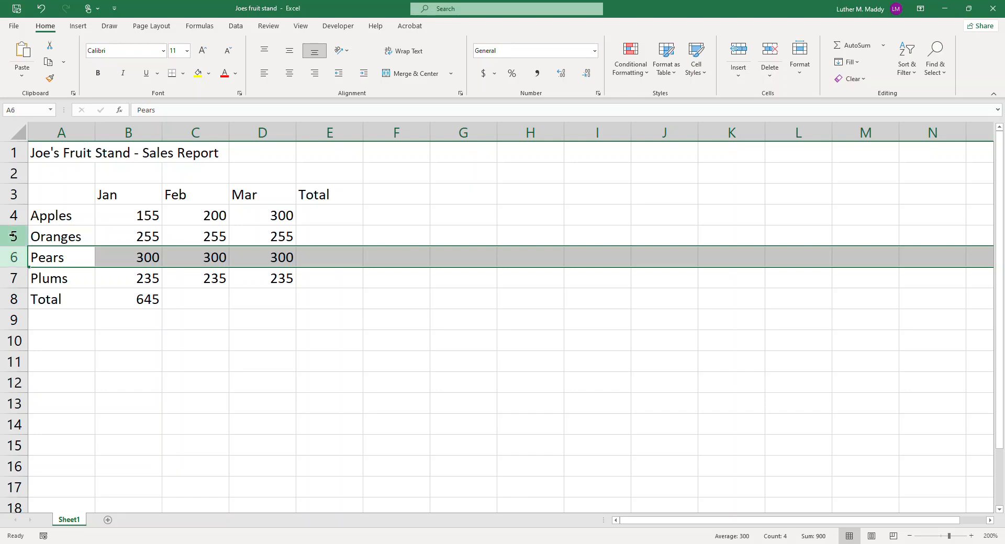
{"action": "left_click", "coordinate": [123, 273]}
Replace the January total formula in B8 with an AutoSum of B4:B7
{"action": "left_click", "coordinate": [134, 300]}
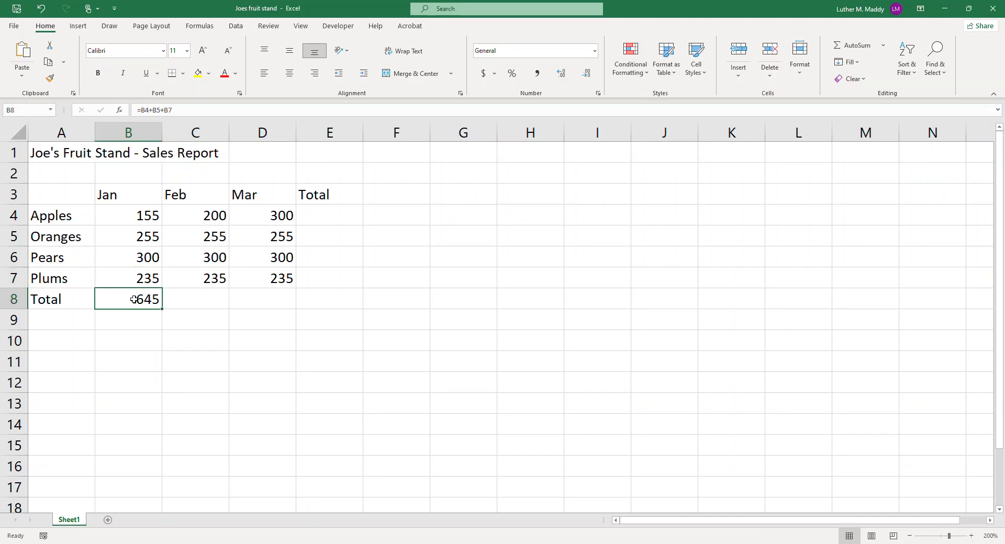
{"action": "key", "text": "Delete"}
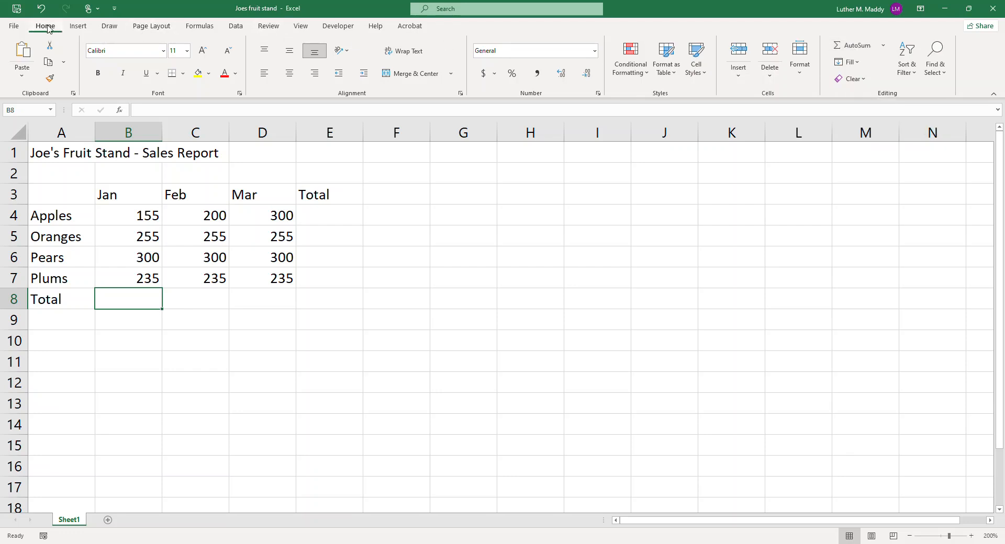
{"action": "left_click", "coordinate": [852, 47]}
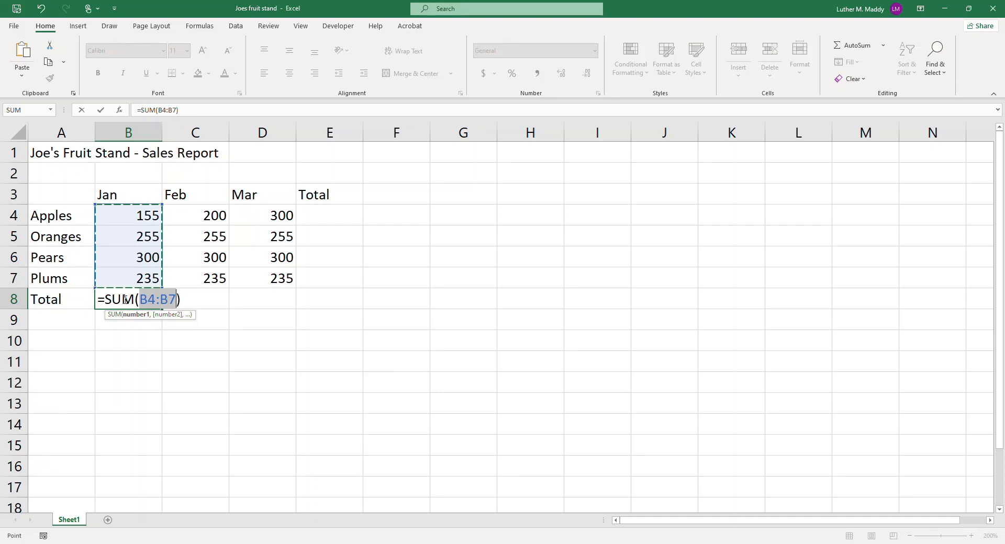
{"action": "key", "text": "Return"}
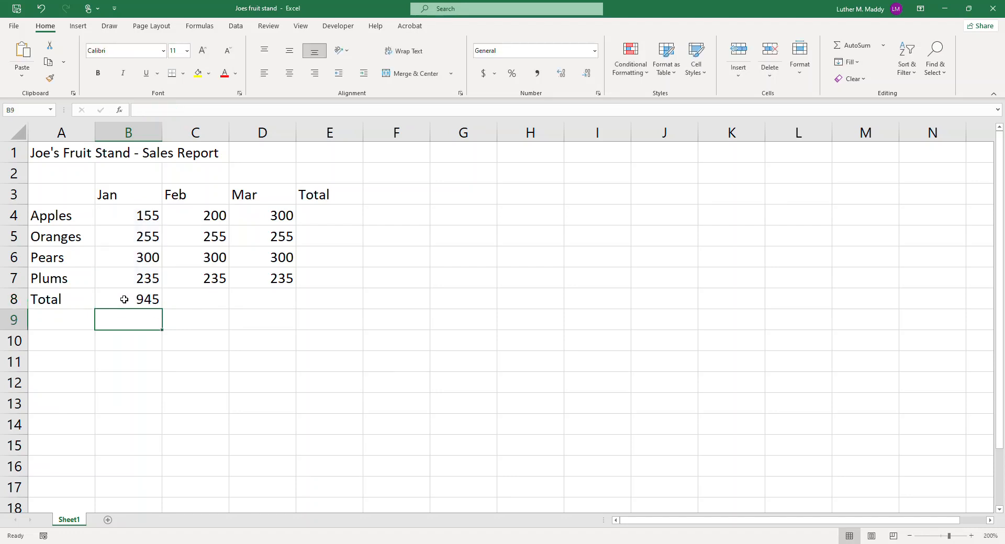
Insert a blank row above Pears and check the range used by the January total formula
{"action": "left_click", "coordinate": [6, 257]}
{"action": "right_click", "coordinate": [14, 259]}
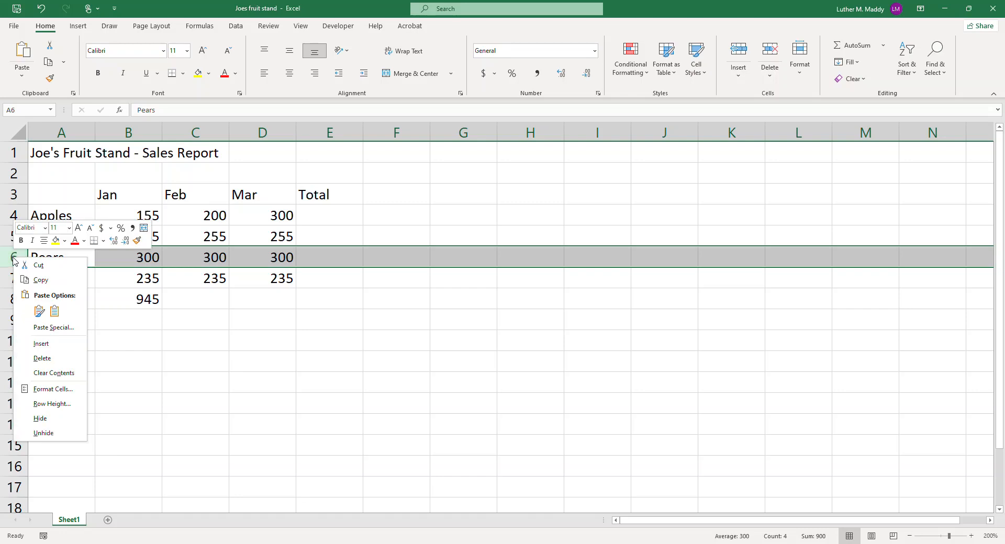
{"action": "left_click", "coordinate": [33, 344]}
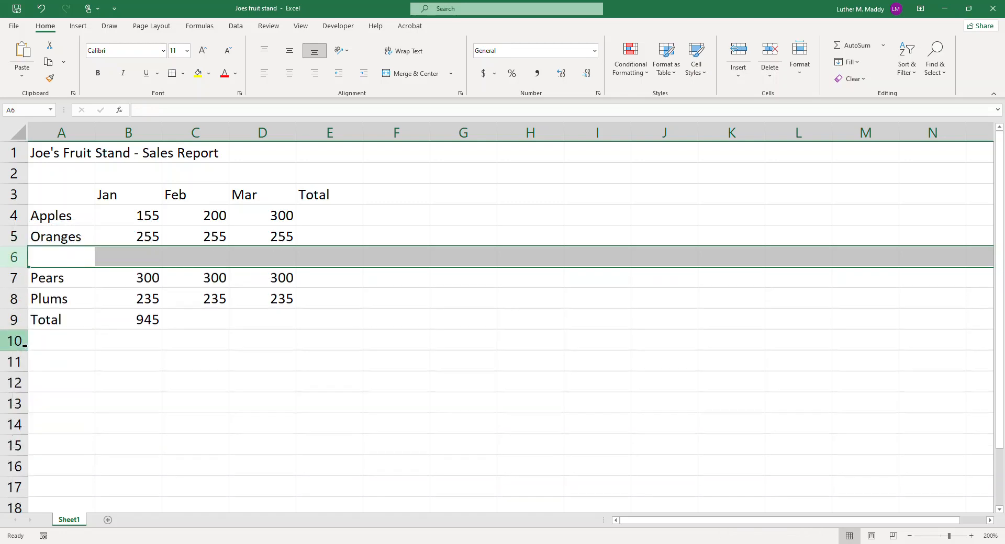
{"action": "left_click", "coordinate": [140, 321]}
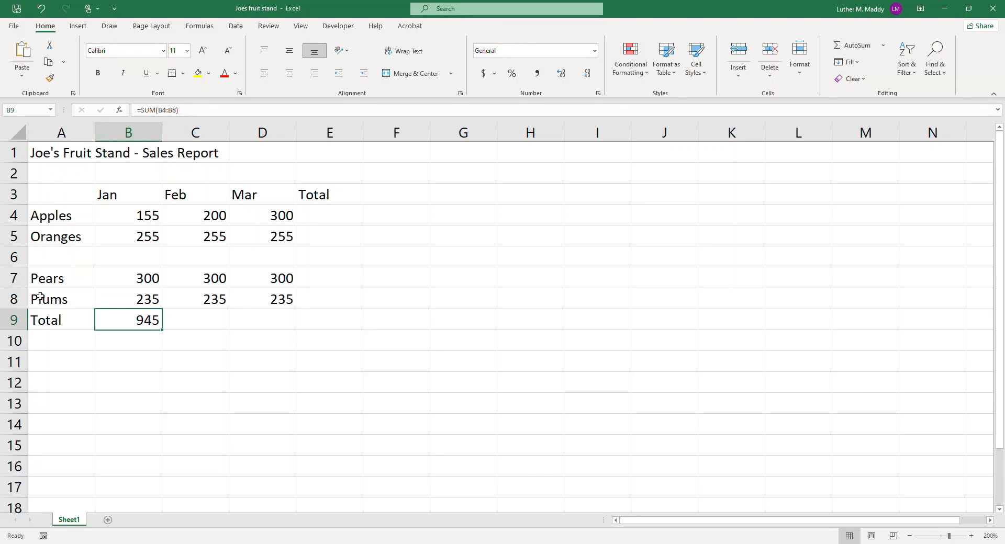
Delete the blank row above Pears and recheck the range in the January total formula
{"action": "left_click", "coordinate": [13, 270]}
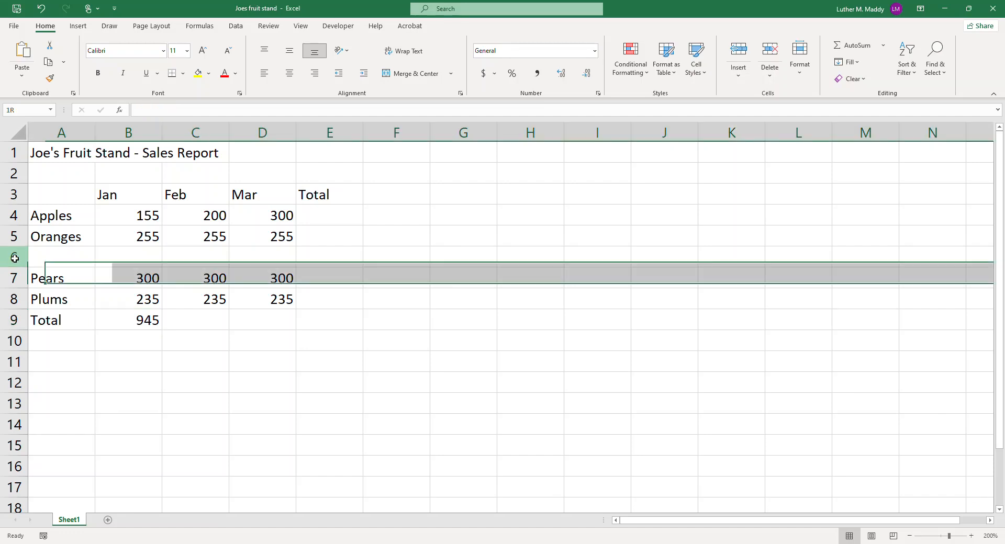
{"action": "left_click", "coordinate": [12, 258]}
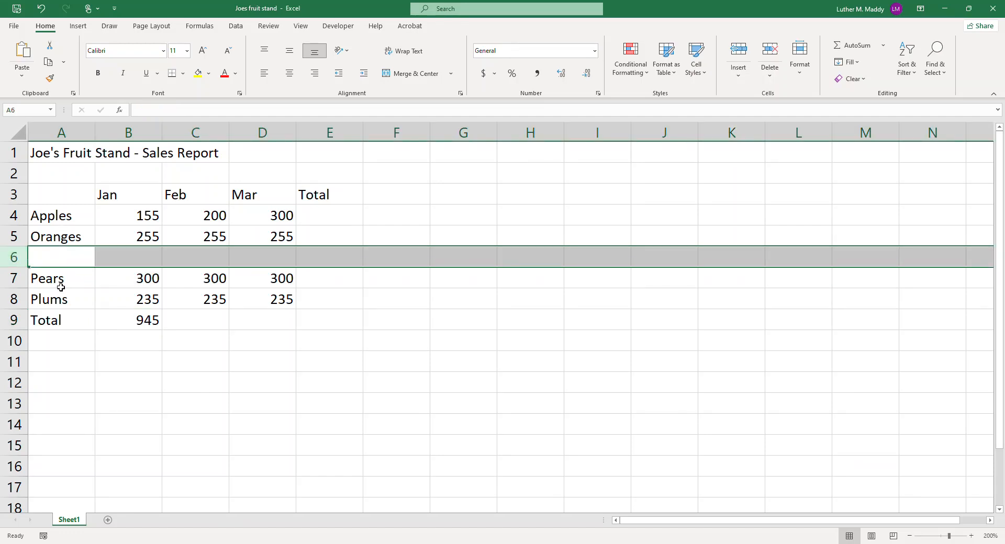
{"action": "right_click", "coordinate": [7, 257]}
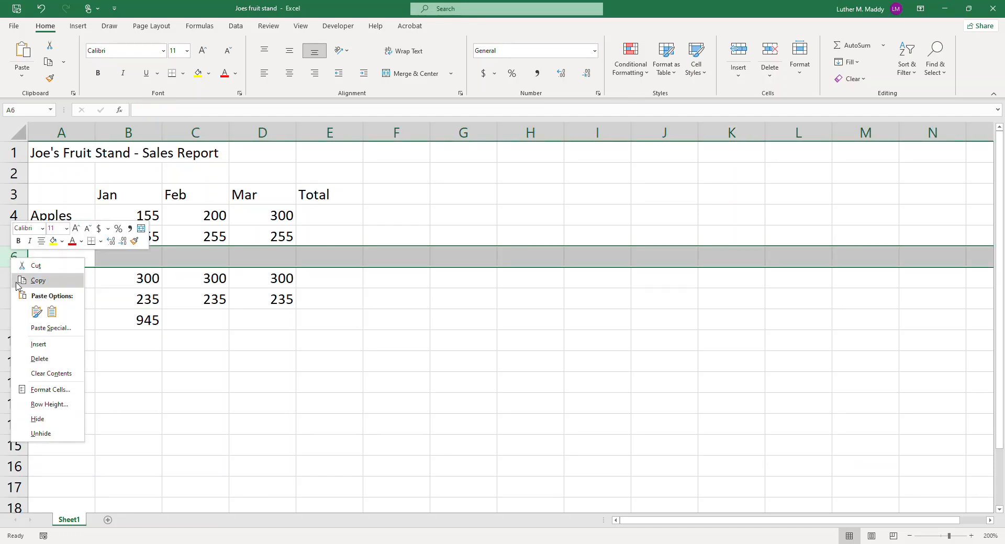
{"action": "left_click", "coordinate": [40, 358]}
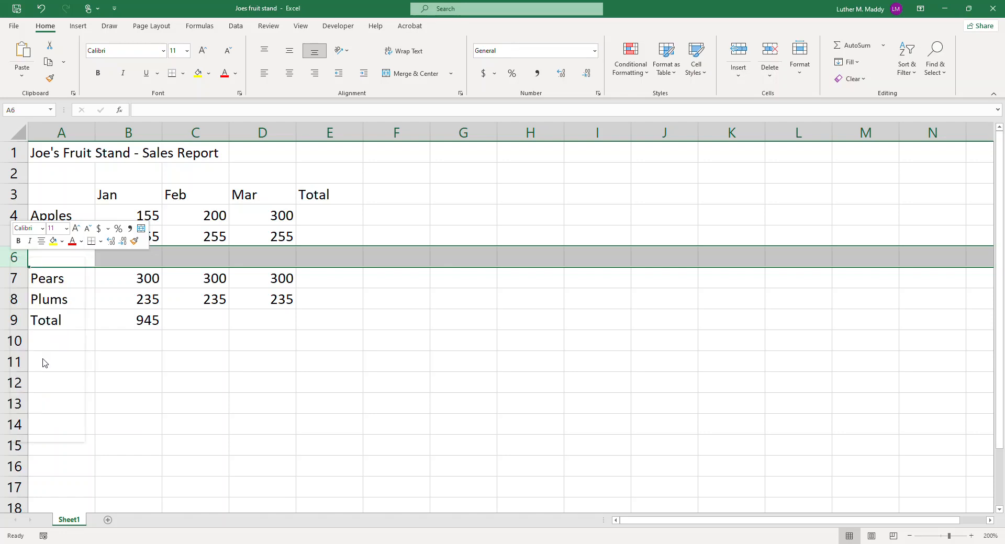
{"action": "left_click", "coordinate": [139, 304]}
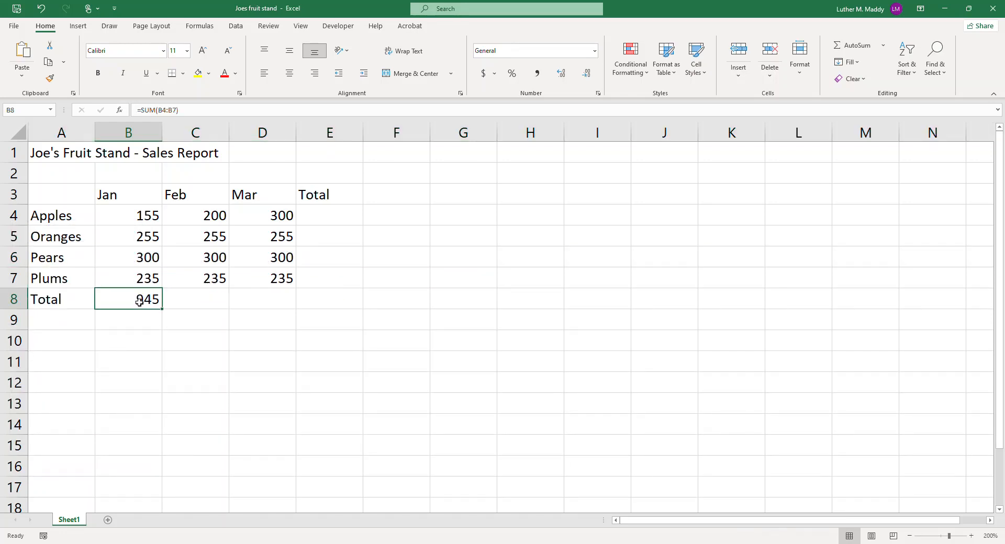
Total the Apples row in E4 with an AutoSum of B4:D4
{"action": "left_click", "coordinate": [340, 213]}
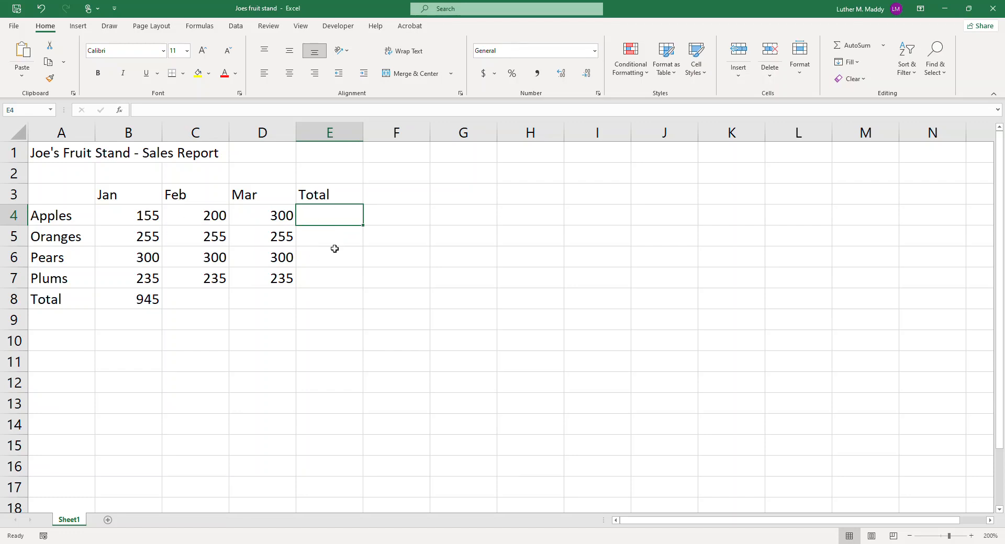
{"action": "left_click", "coordinate": [854, 48]}
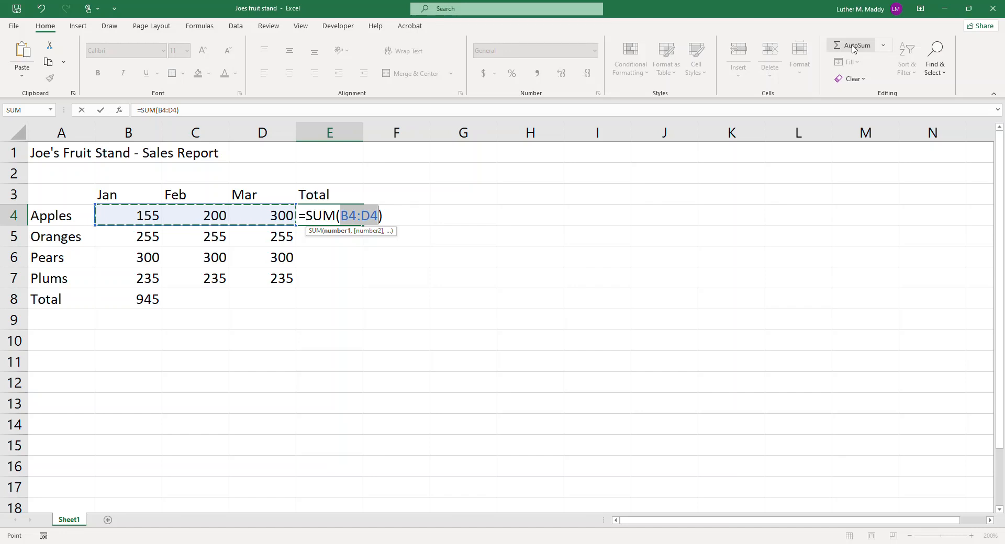
{"action": "key", "text": "Return"}
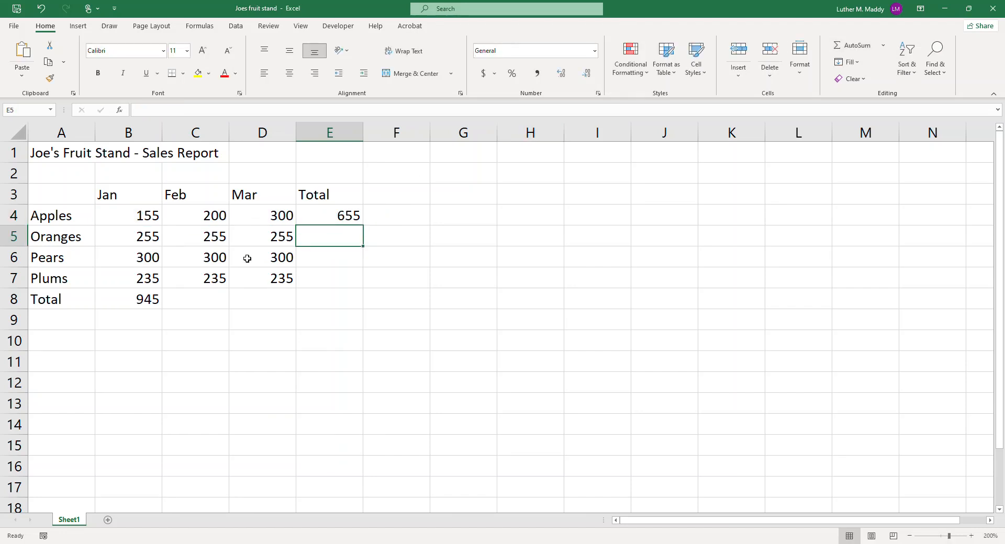
Compare the cell ranges used by the Apples total formula in E4 and the January total formula in B8
{"action": "left_click", "coordinate": [322, 212]}
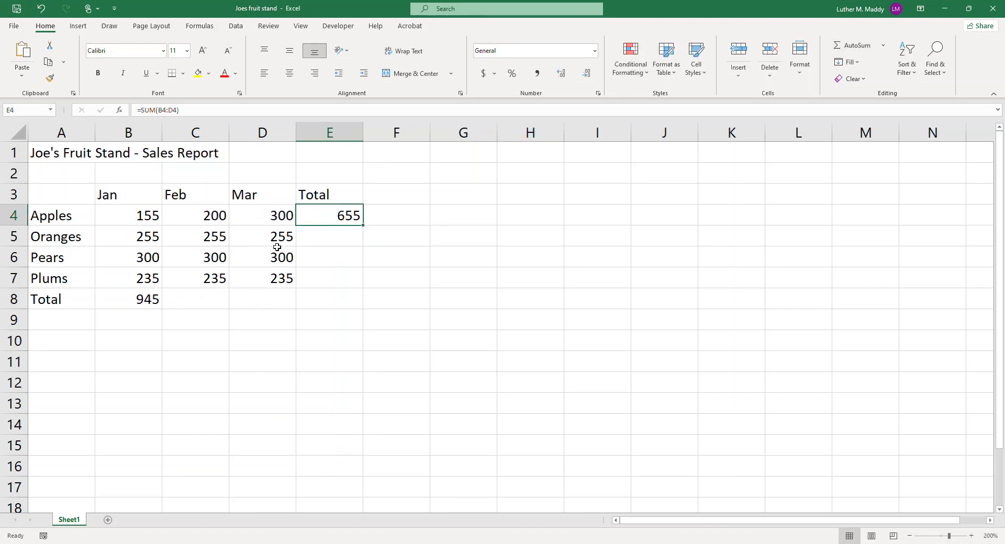
{"action": "left_click", "coordinate": [137, 299]}
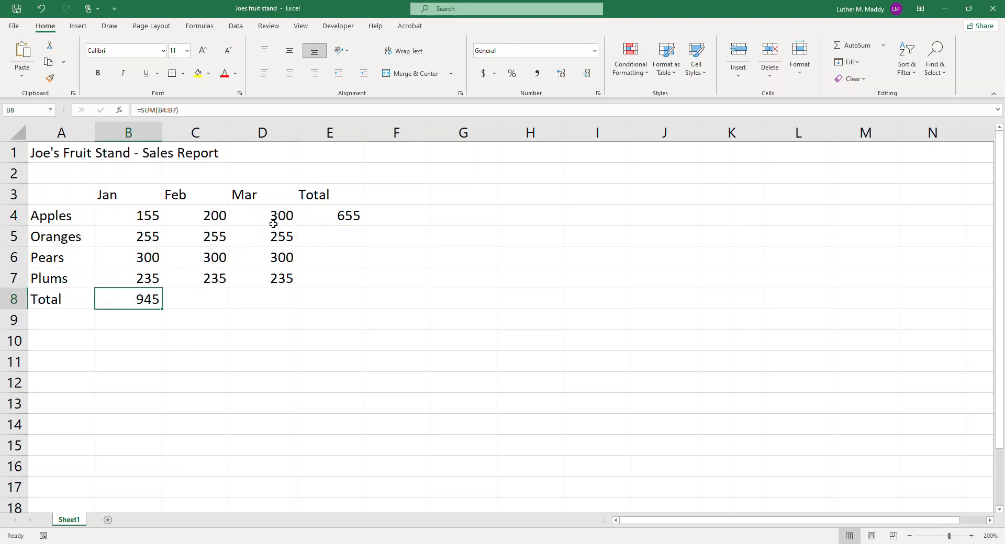
{"action": "left_click", "coordinate": [329, 214]}
{"action": "left_click", "coordinate": [140, 296]}
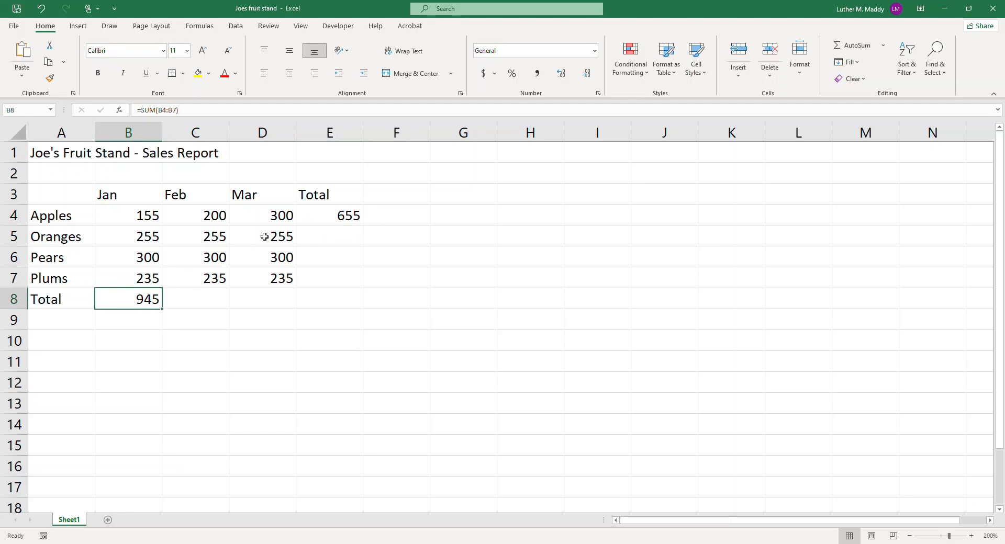
{"action": "left_click", "coordinate": [324, 211]}
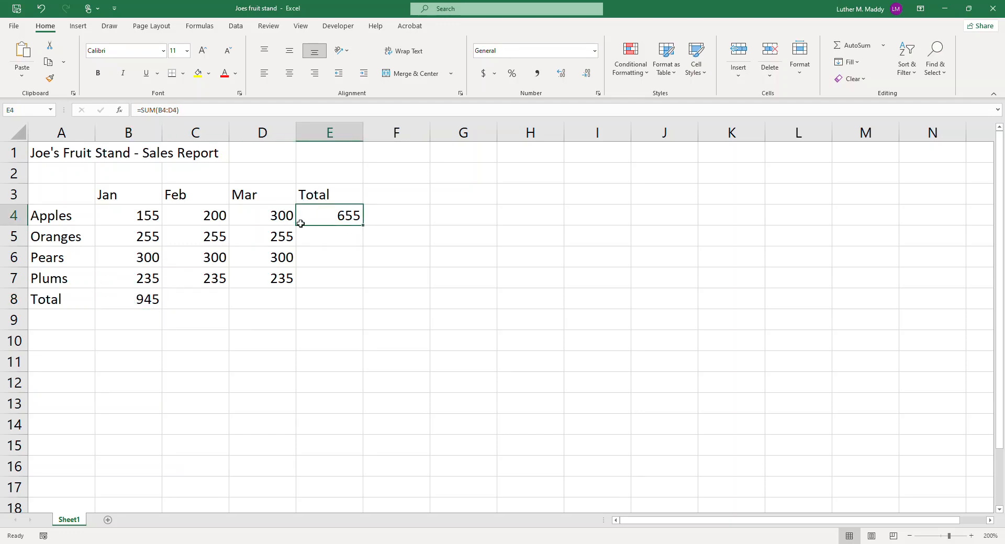
{"action": "left_click", "coordinate": [347, 215]}
{"action": "left_click", "coordinate": [137, 301]}
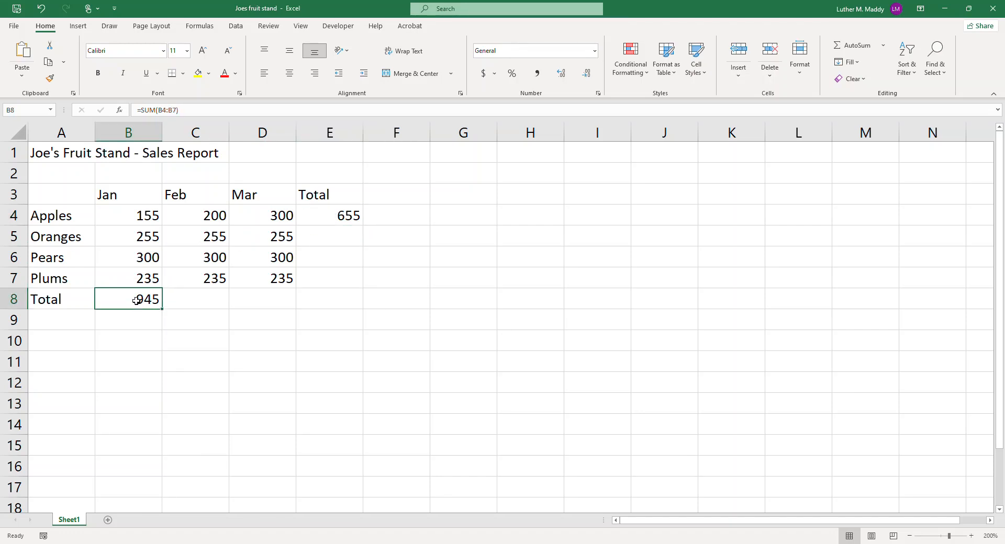
Copy the January total formula from B8 across C8:E8 and check the range in each copied formula
{"action": "left_click", "coordinate": [206, 302]}
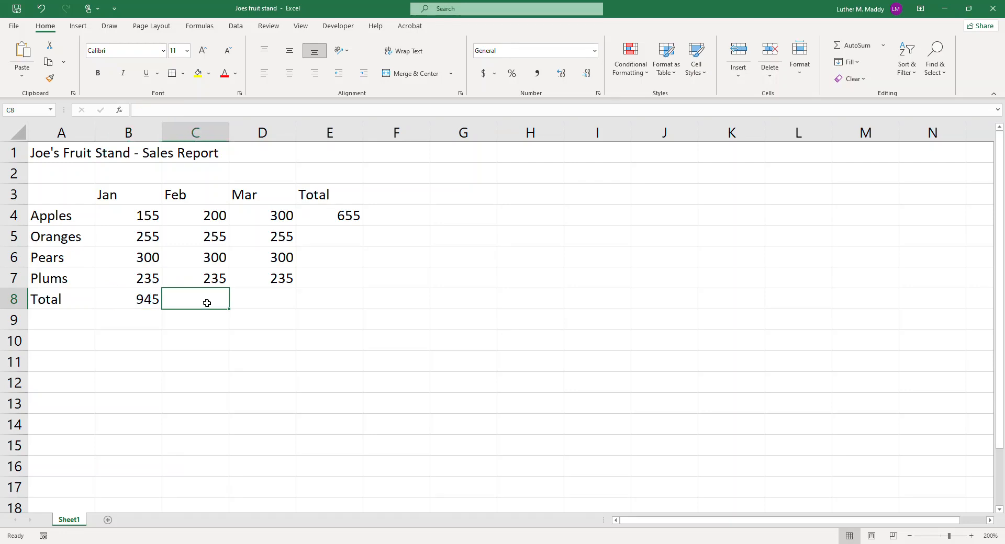
{"action": "left_click", "coordinate": [272, 301]}
{"action": "left_click", "coordinate": [137, 299]}
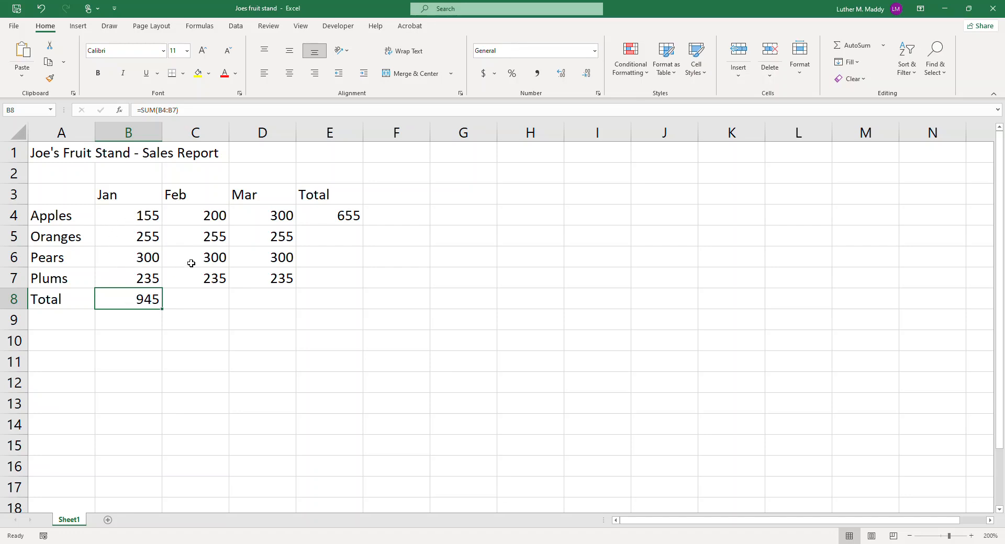
{"action": "left_click", "coordinate": [199, 302]}
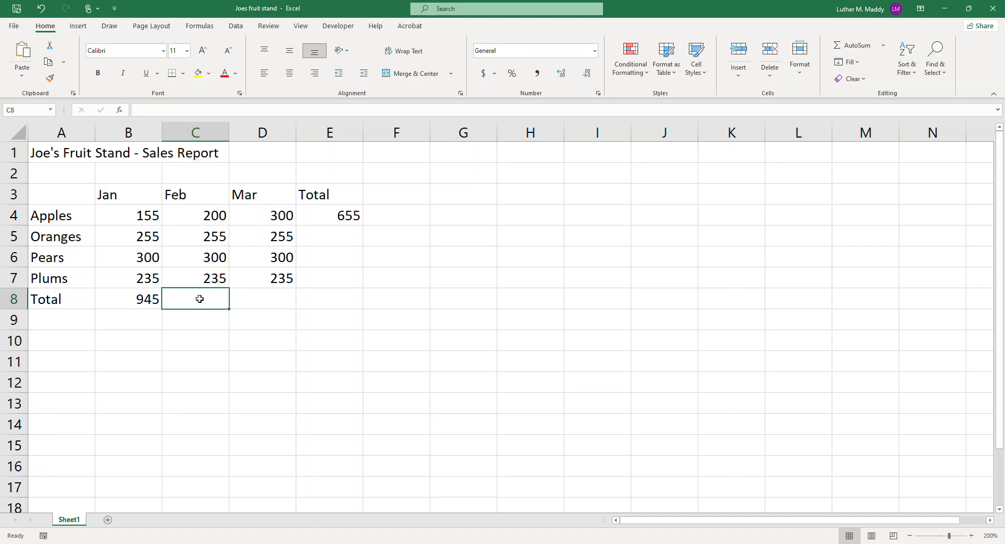
{"action": "left_click", "coordinate": [265, 300]}
{"action": "left_click", "coordinate": [135, 296]}
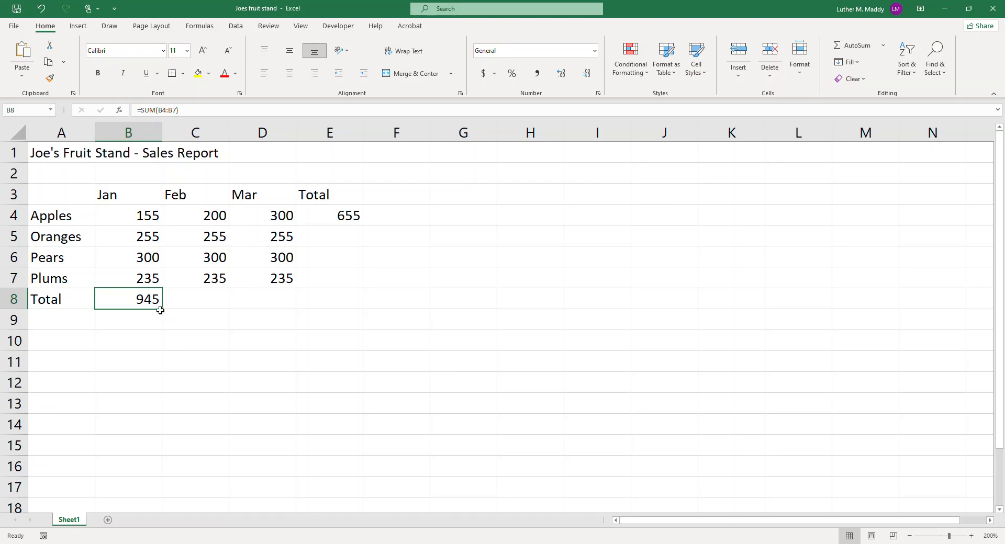
{"action": "left_click_drag", "start_coordinate": [161, 310], "coordinate": [341, 301]}
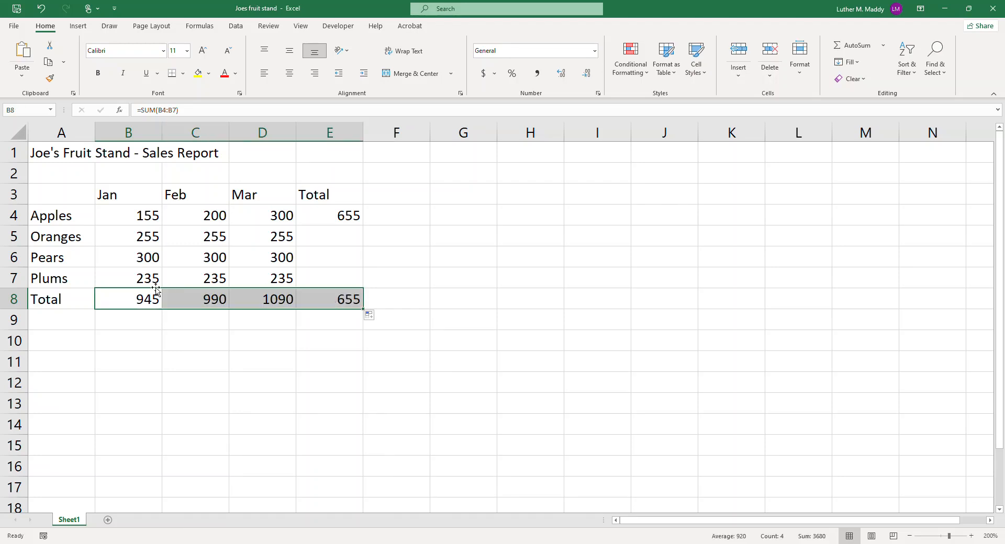
{"action": "left_click", "coordinate": [205, 298]}
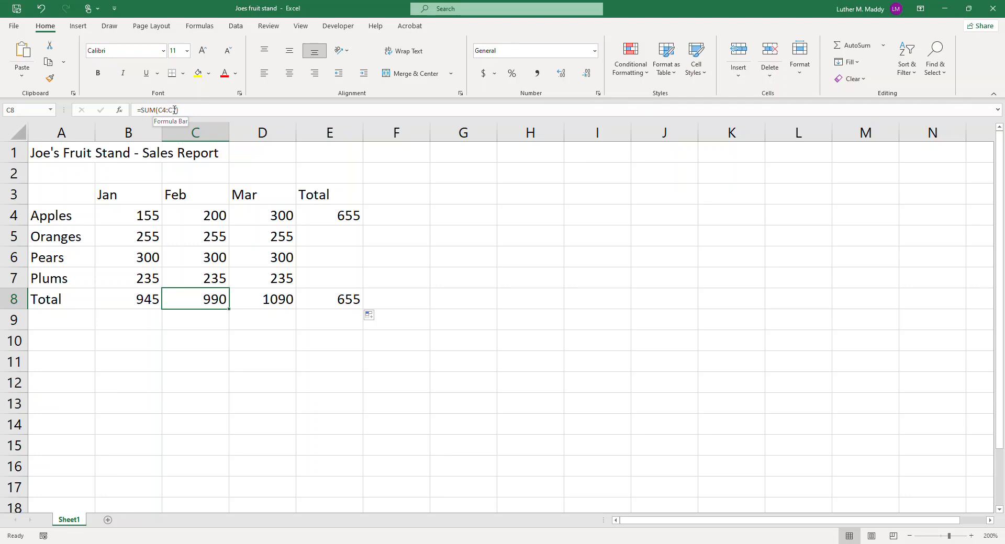
{"action": "left_click", "coordinate": [278, 302]}
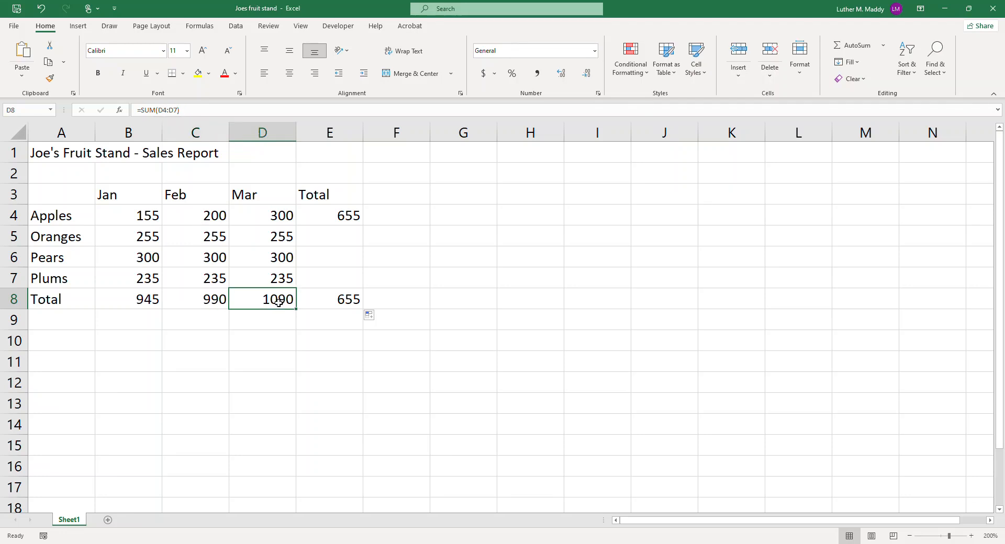
{"action": "left_click", "coordinate": [336, 303]}
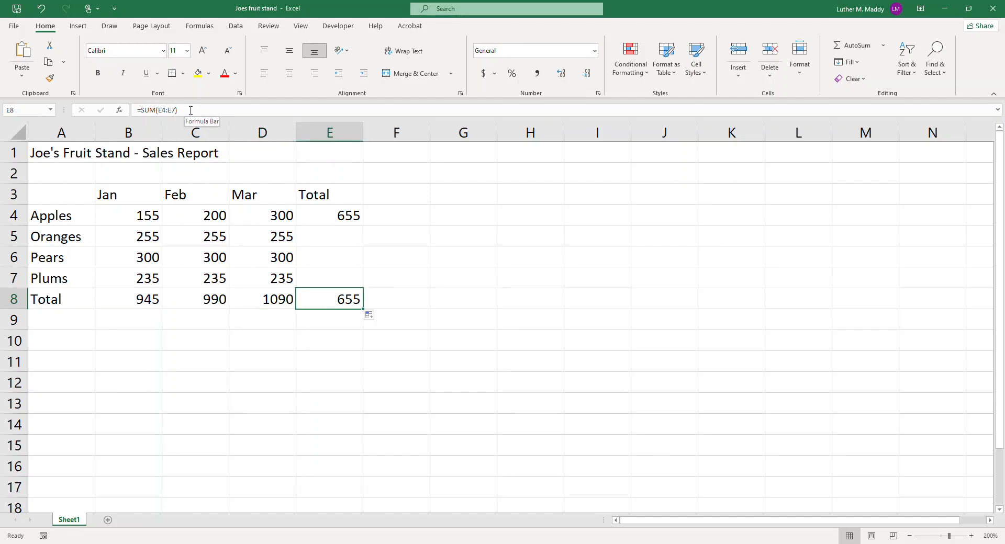
Fill the Apples total formula from E4 down through E7 for Oranges, Pears and Plums
{"action": "left_click", "coordinate": [339, 216]}
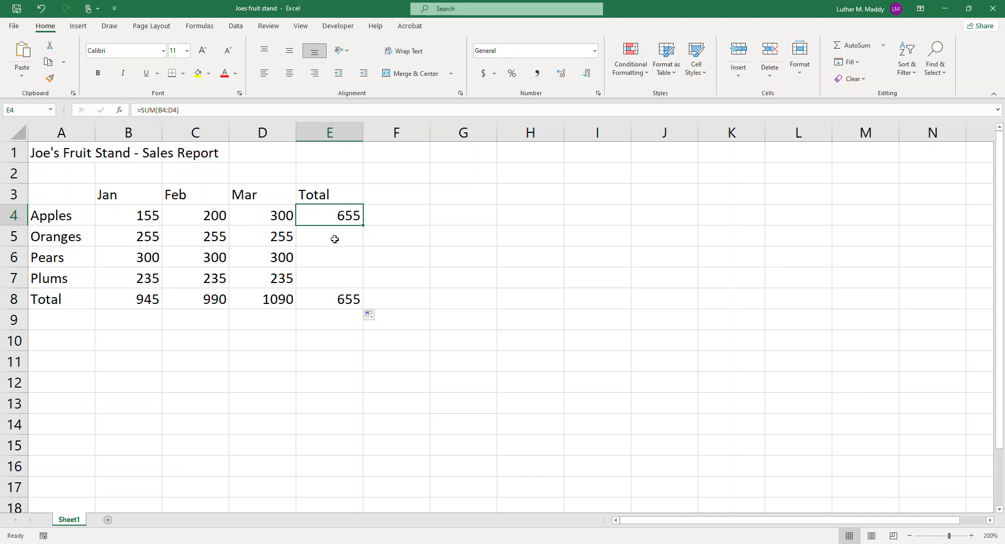
{"action": "left_click", "coordinate": [332, 237]}
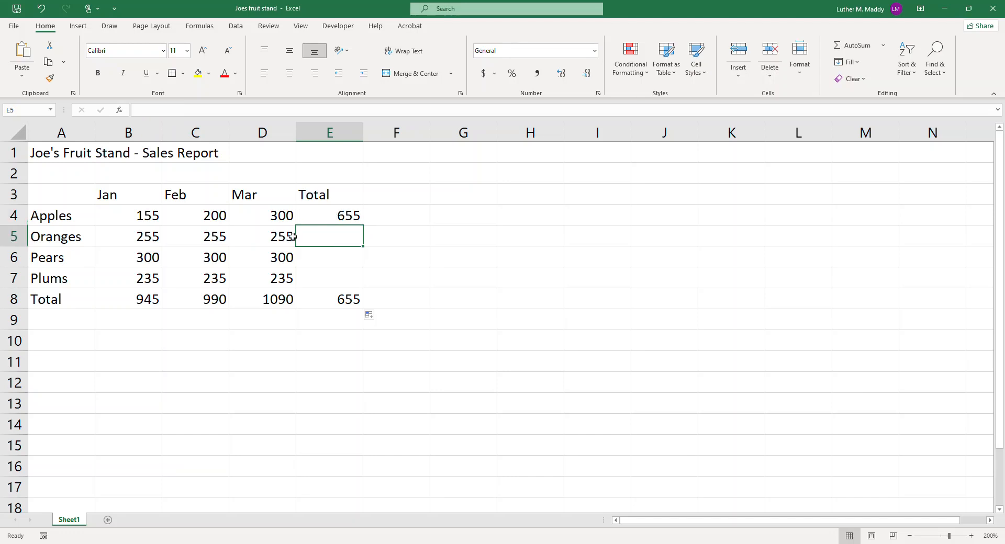
{"action": "left_click", "coordinate": [238, 240]}
{"action": "left_click_drag", "start_coordinate": [238, 240], "coordinate": [121, 238]}
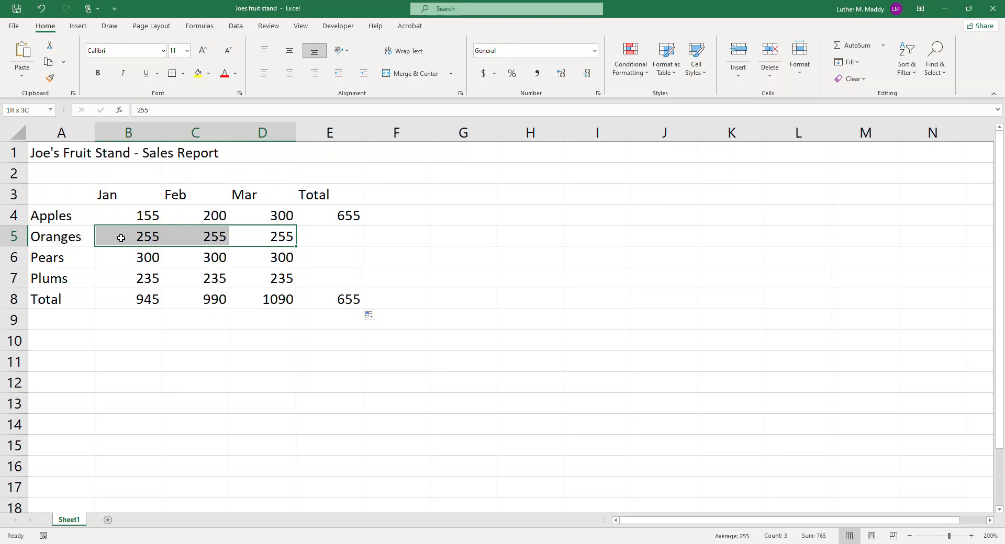
{"action": "left_click", "coordinate": [320, 215]}
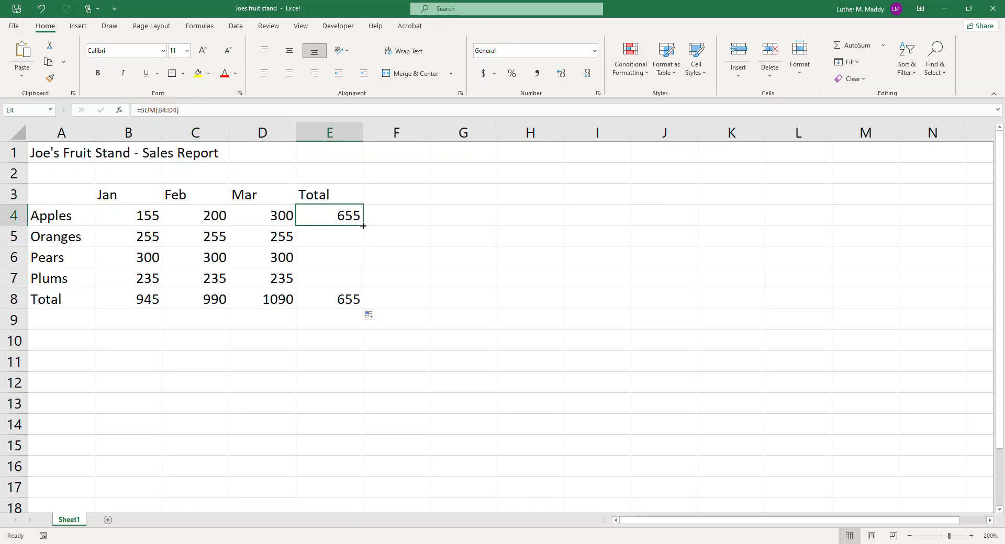
{"action": "mouse_move", "coordinate": [362, 225]}
{"action": "left_mouse_down"}
{"action": "mouse_move", "coordinate": [357, 280]}
{"action": "mouse_move", "coordinate": [355, 229]}
{"action": "left_mouse_up"}
{"action": "double_click", "coordinate": [363, 226]}
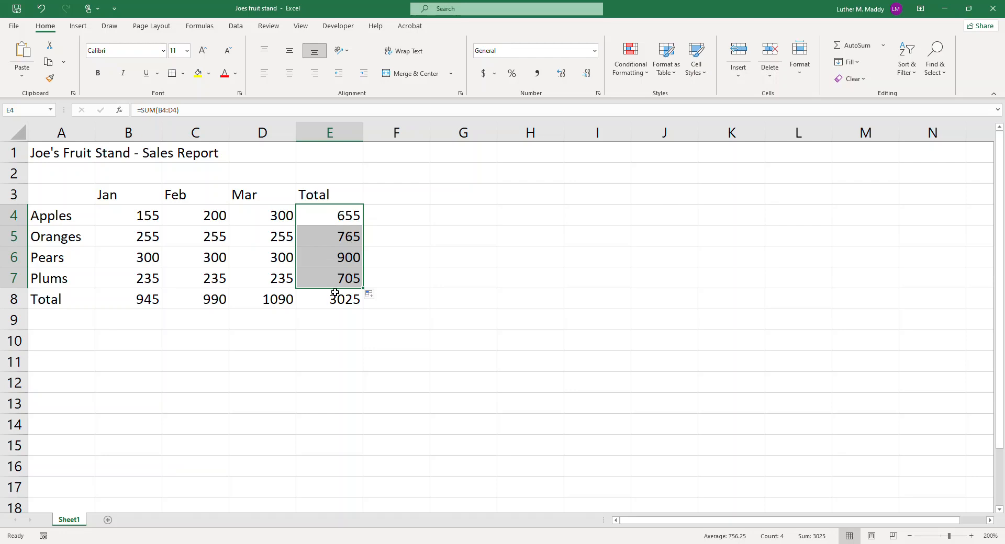
Enter the column heading Average in F3, beside Total
{"action": "left_click", "coordinate": [400, 194]}
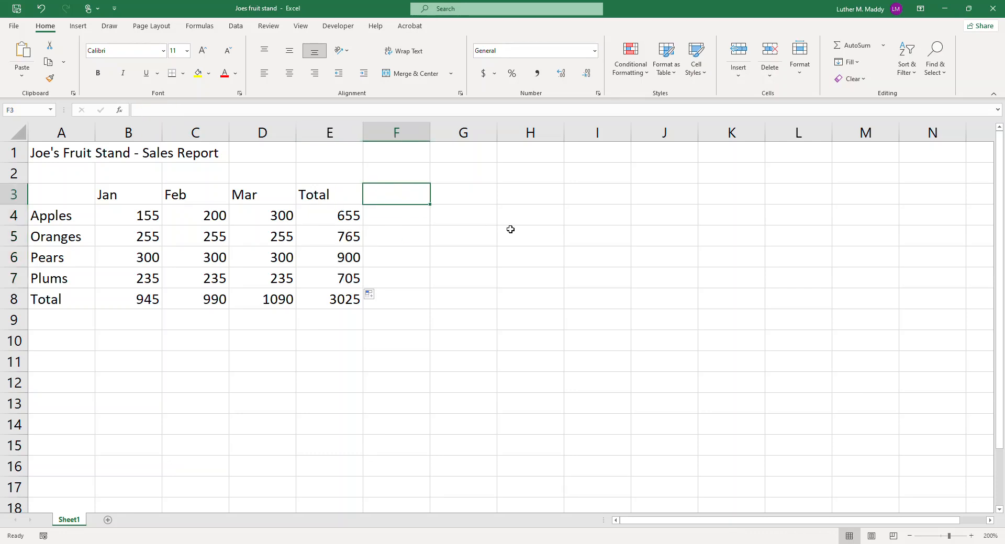
{"action": "type", "text": "Average"}
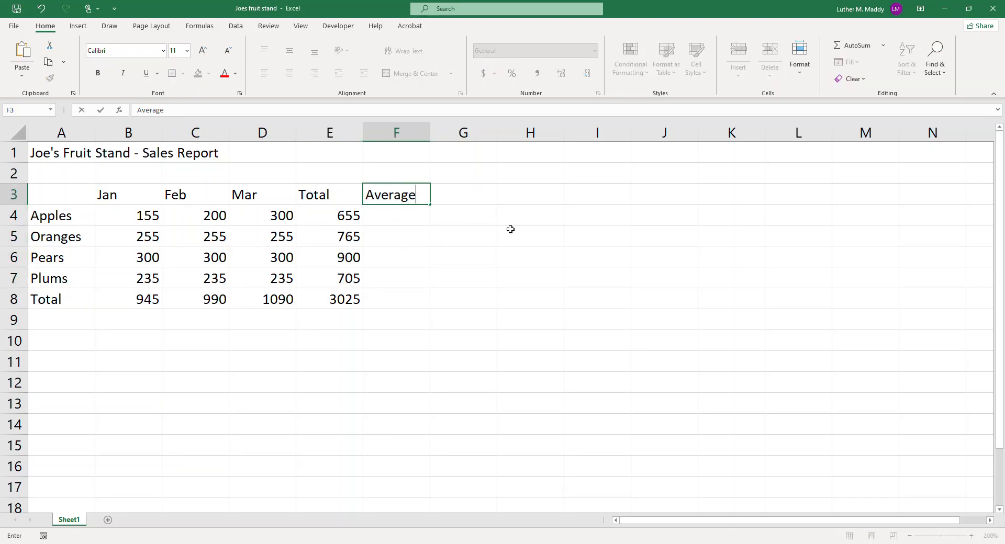
{"action": "key", "text": "Return"}
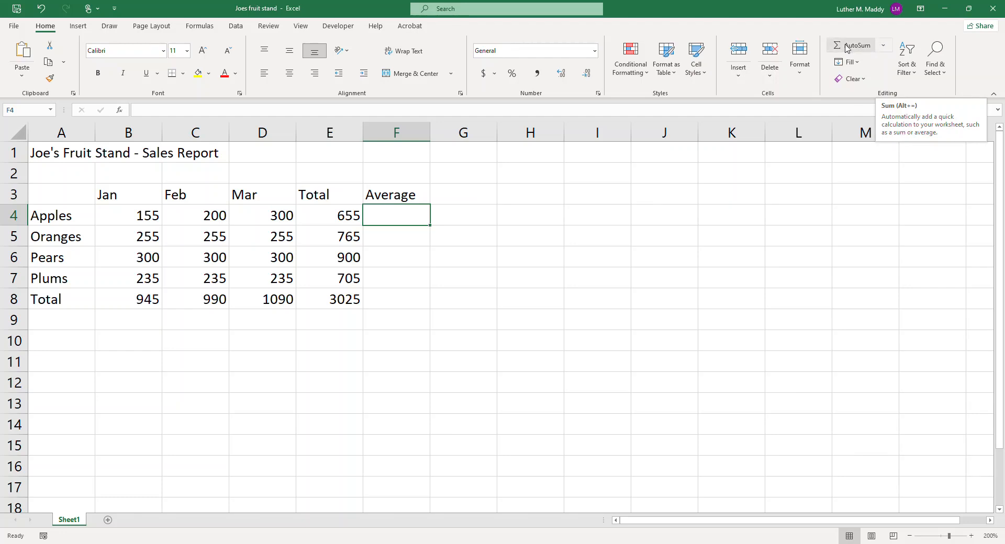
Insert an AVERAGE formula for Apples in F4 and limit its range to the monthly sales in B4:D4
{"action": "left_click", "coordinate": [884, 50]}
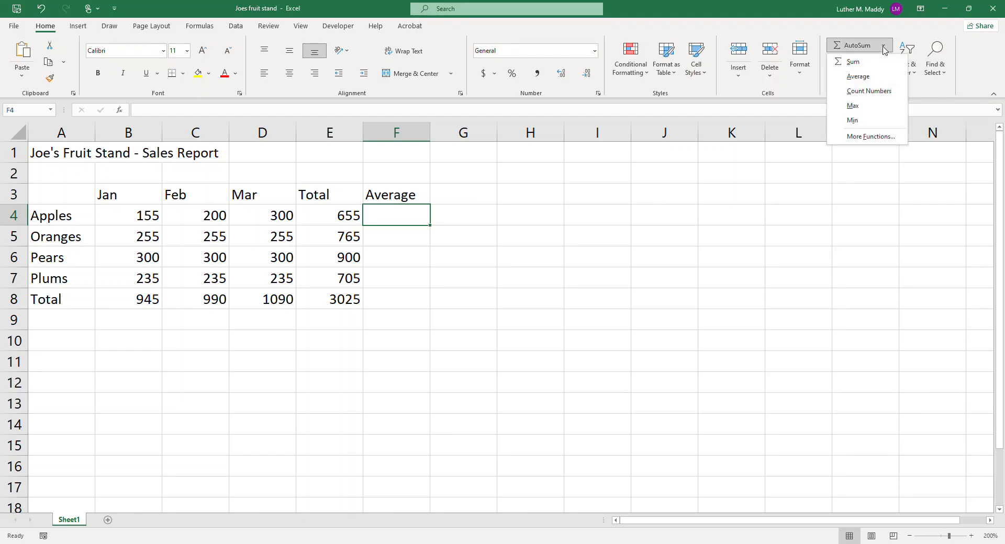
{"action": "left_click", "coordinate": [859, 76]}
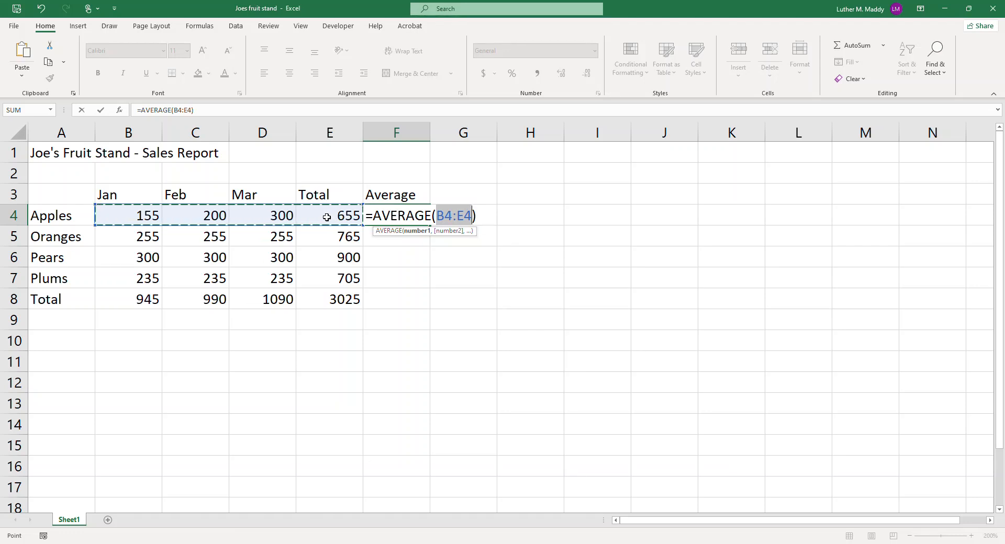
{"action": "left_click", "coordinate": [457, 214]}
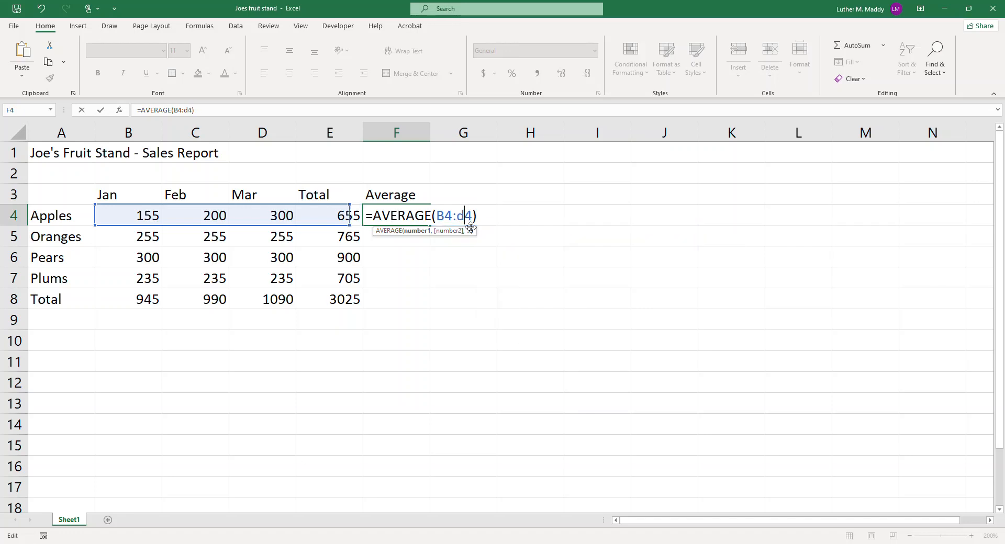
{"action": "key", "text": "Delete"}
{"action": "type", "text": "d"}
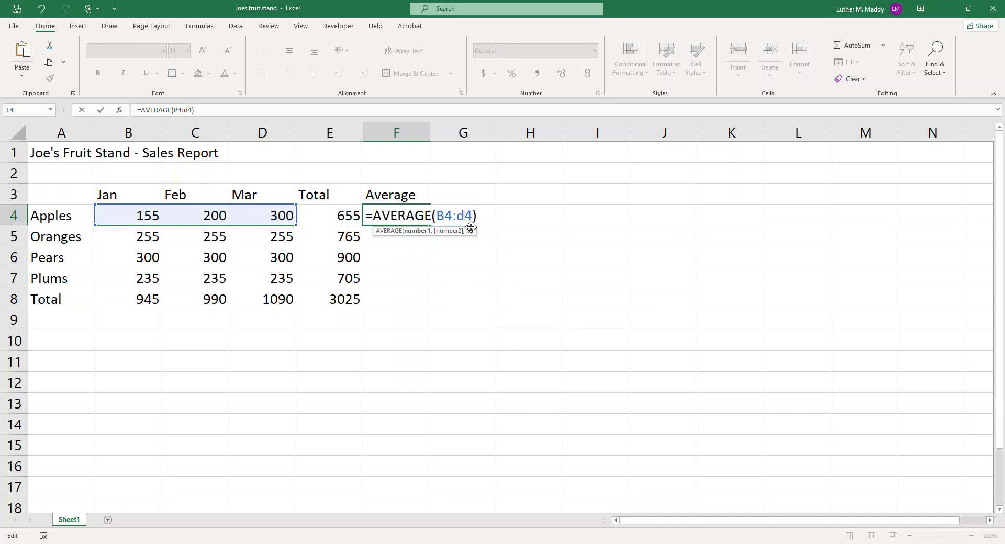
{"action": "key", "text": "Return"}
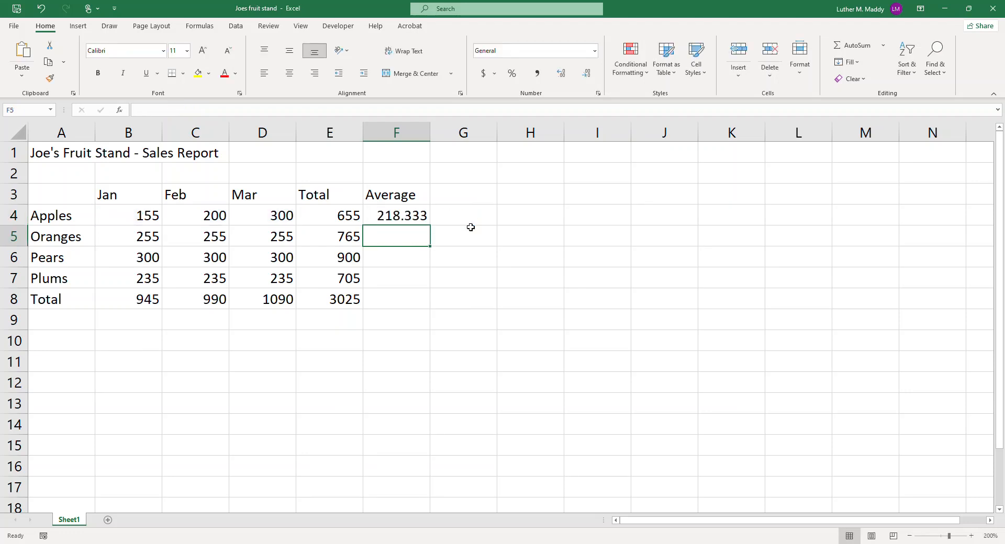
Fill the average formula from F4 down through F8 and check the copied Pears formula in F6
{"action": "left_click", "coordinate": [402, 215]}
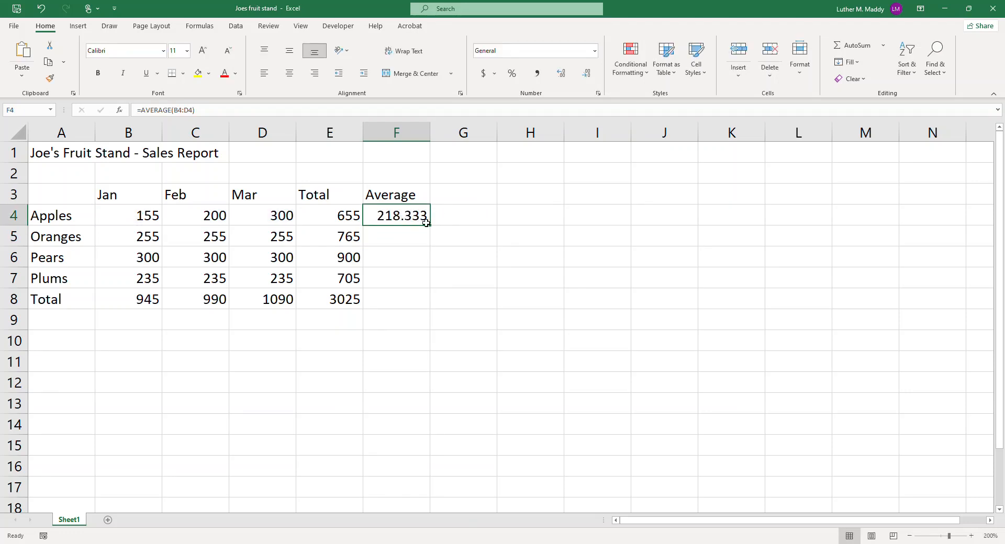
{"action": "left_click_drag", "start_coordinate": [430, 226], "coordinate": [421, 309]}
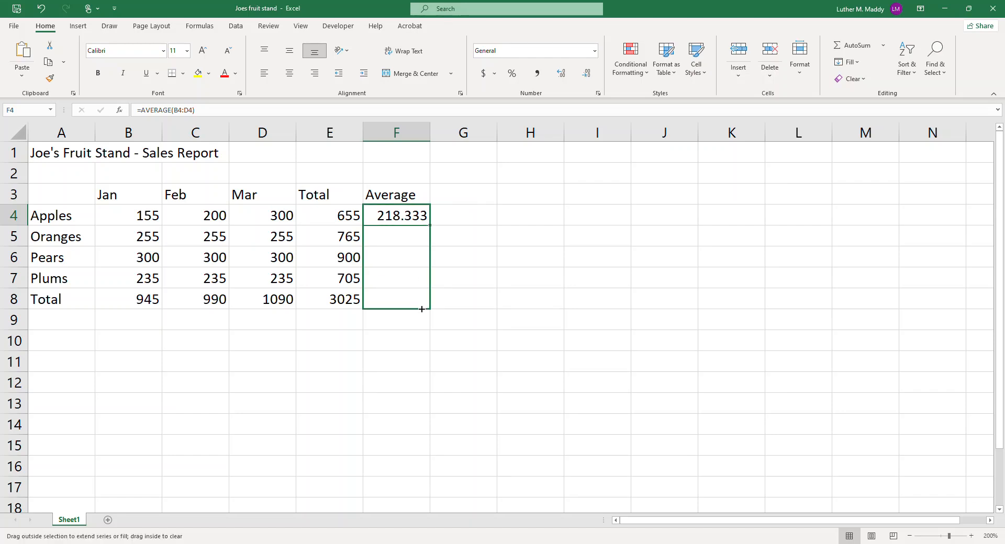
{"action": "left_click_drag", "start_coordinate": [422, 309], "coordinate": [424, 311]}
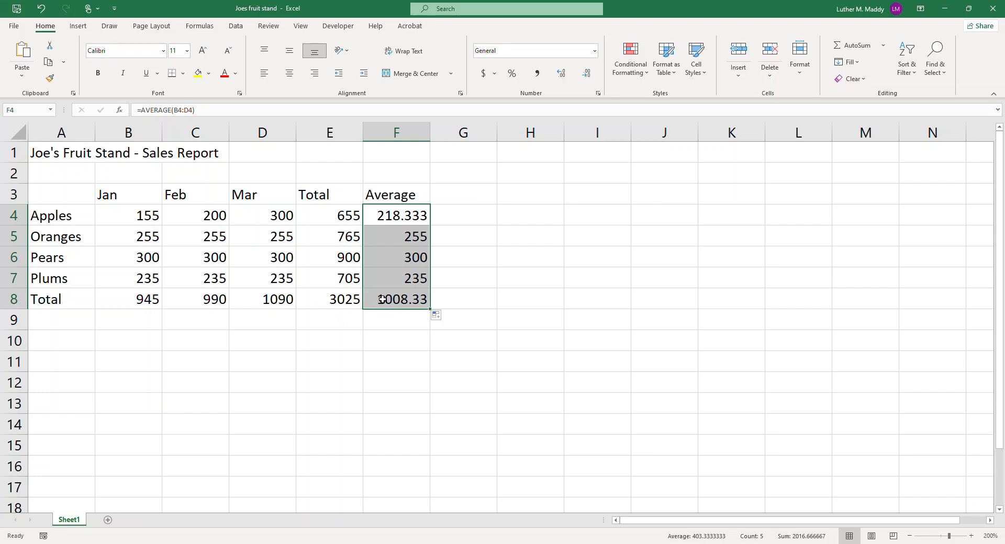
{"action": "left_click", "coordinate": [403, 260]}
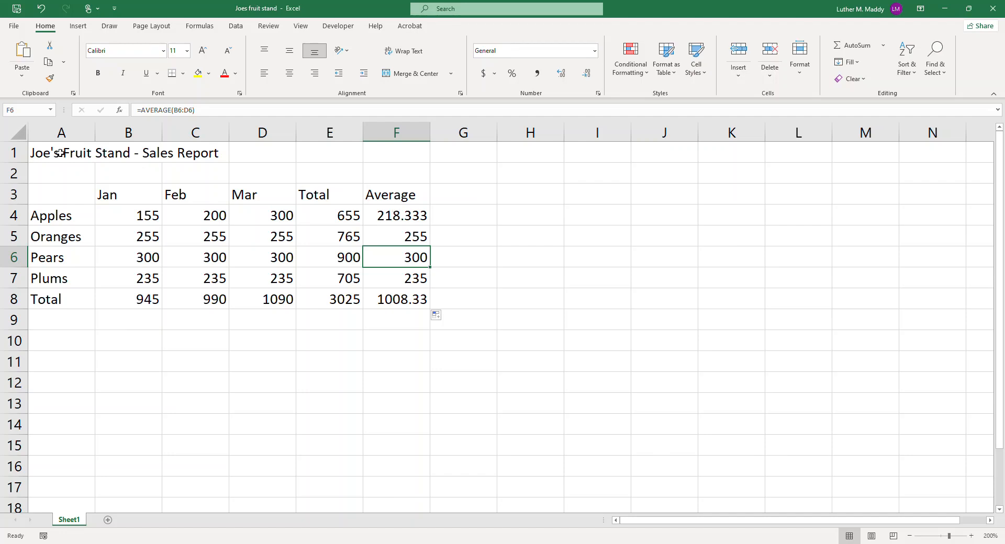
Select the whole sales report, A1:F8
{"action": "left_click_drag", "start_coordinate": [58, 155], "coordinate": [408, 303]}
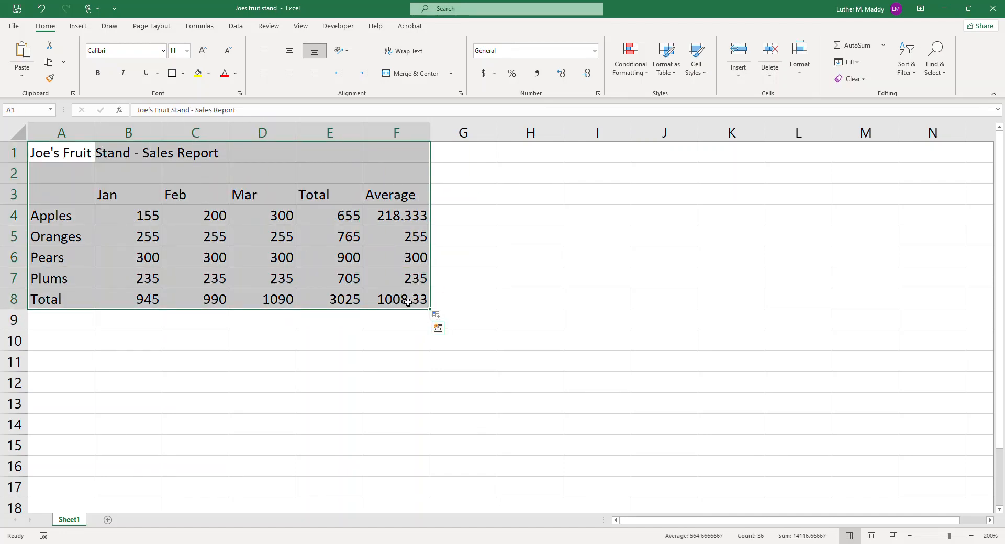